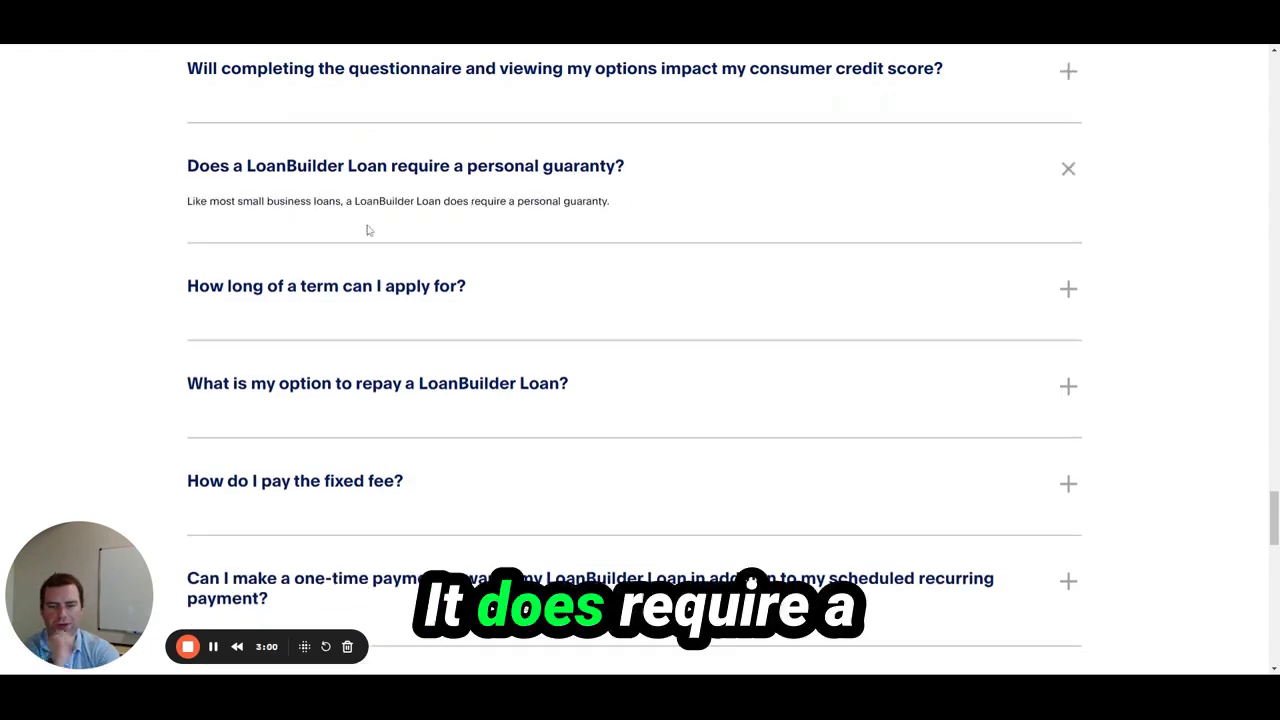
Expand the FAQ answers on loan term length, repayment options and one-time payments
click(408, 221)
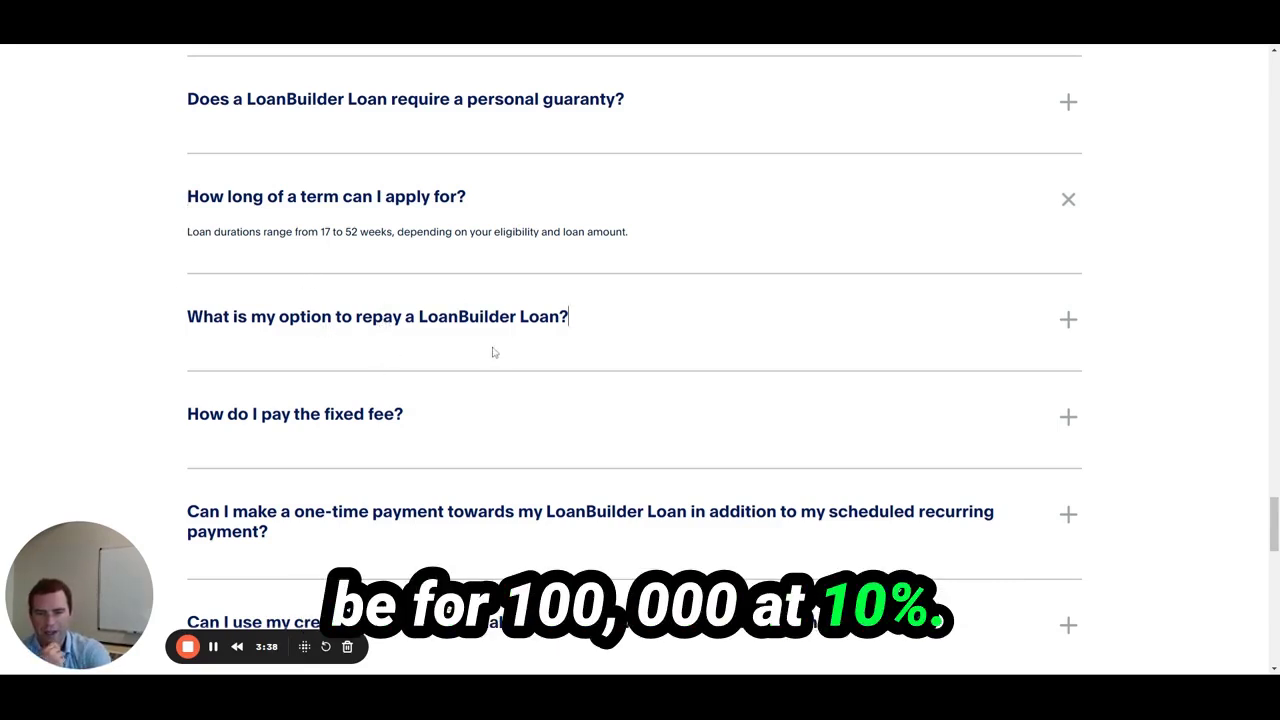
click(462, 316)
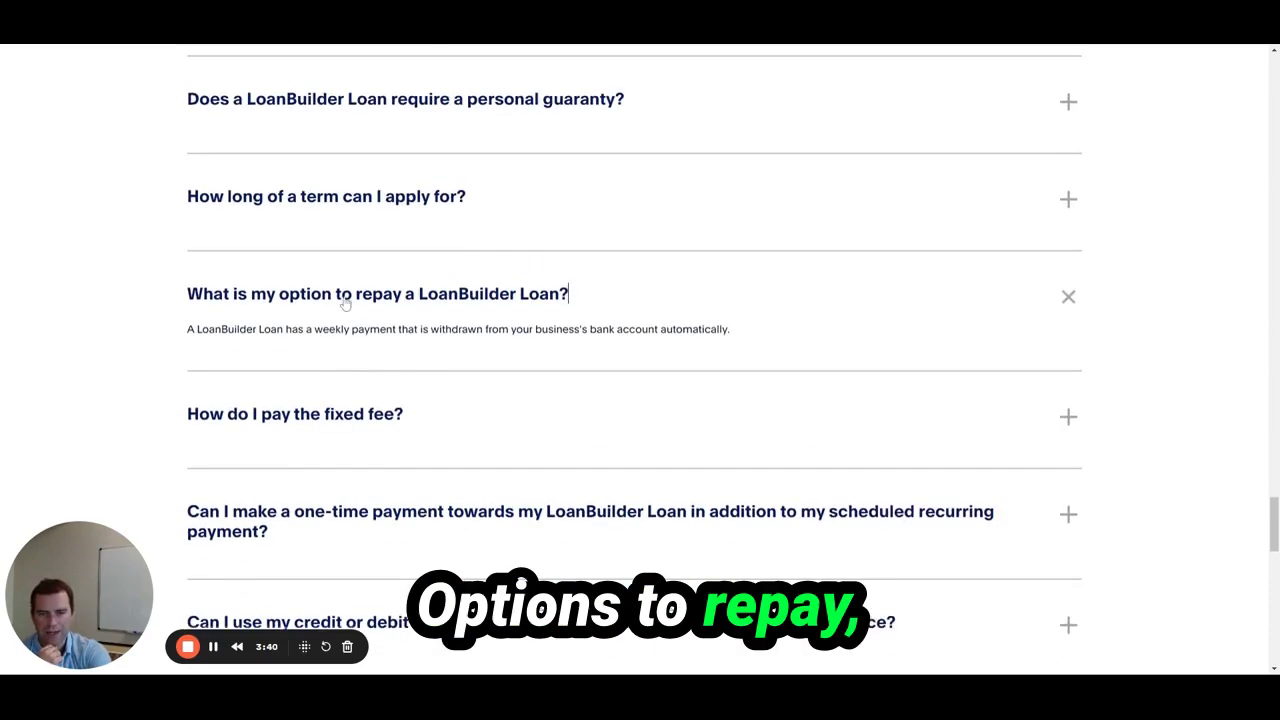
scroll(363, 383, down, 2)
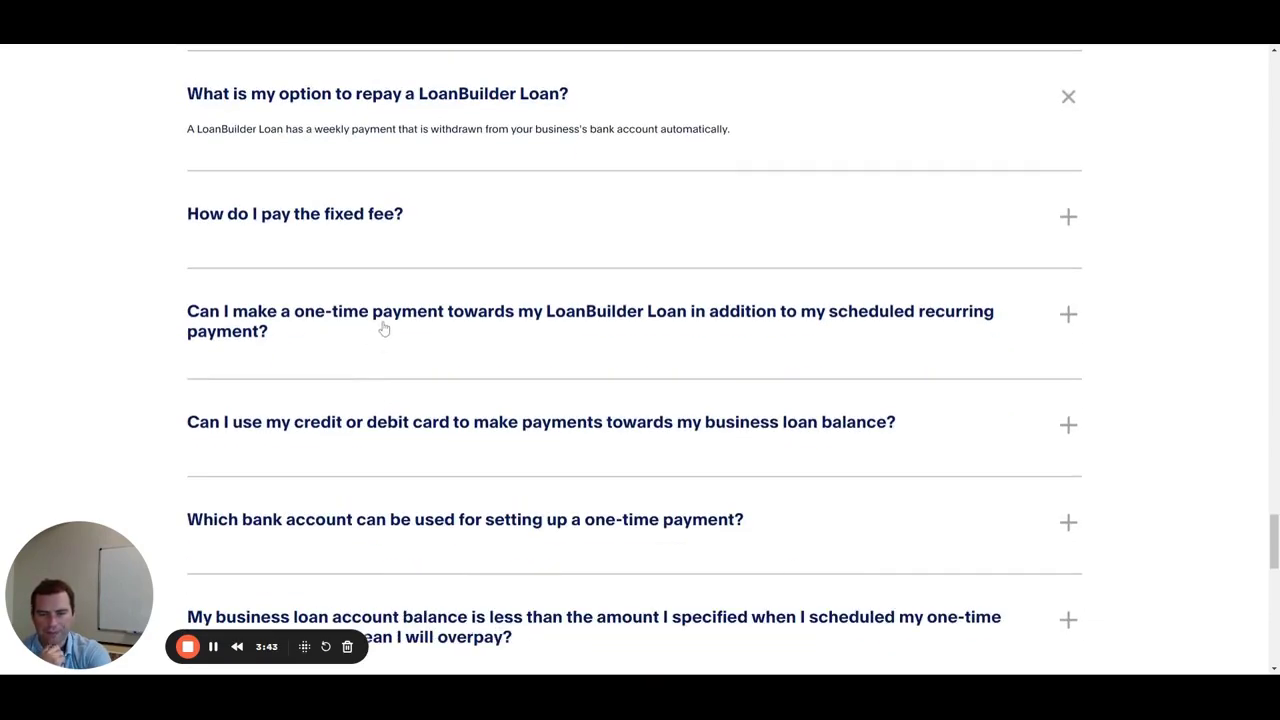
click(384, 327)
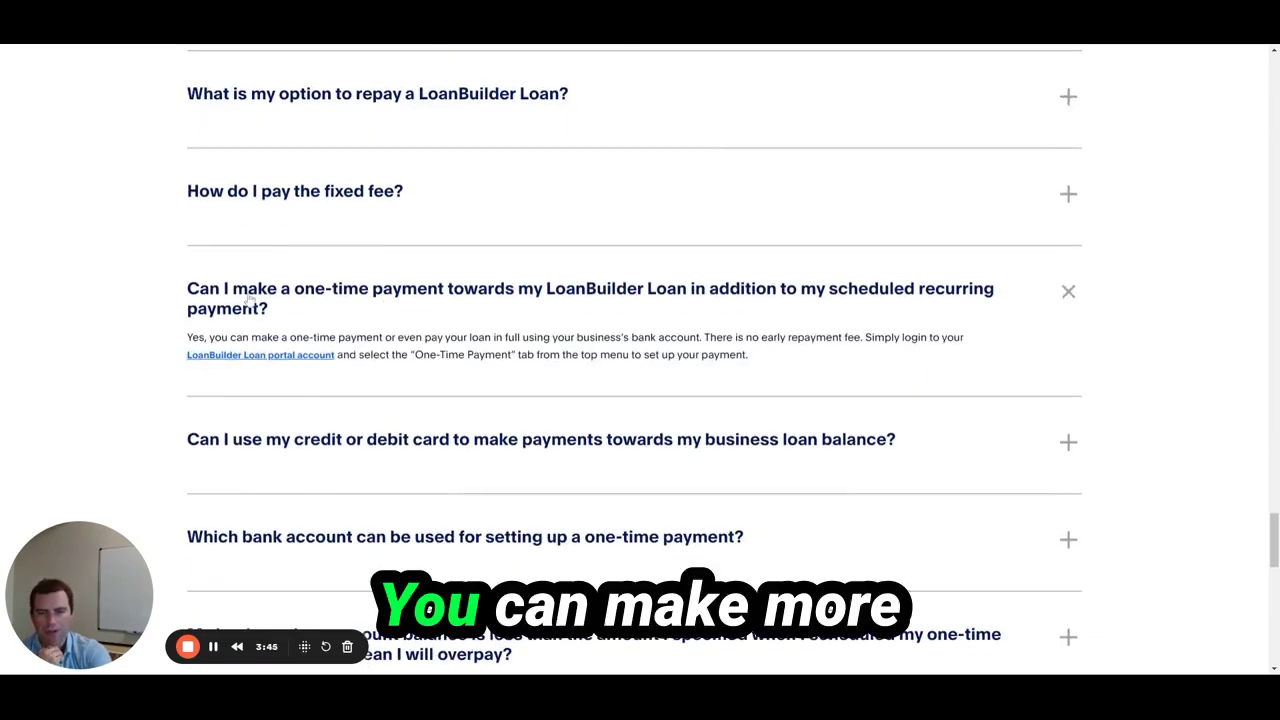
click(250, 298)
Read the FAQ answer on paying by card, then start the eligibility application
scroll(300, 295, down, 1)
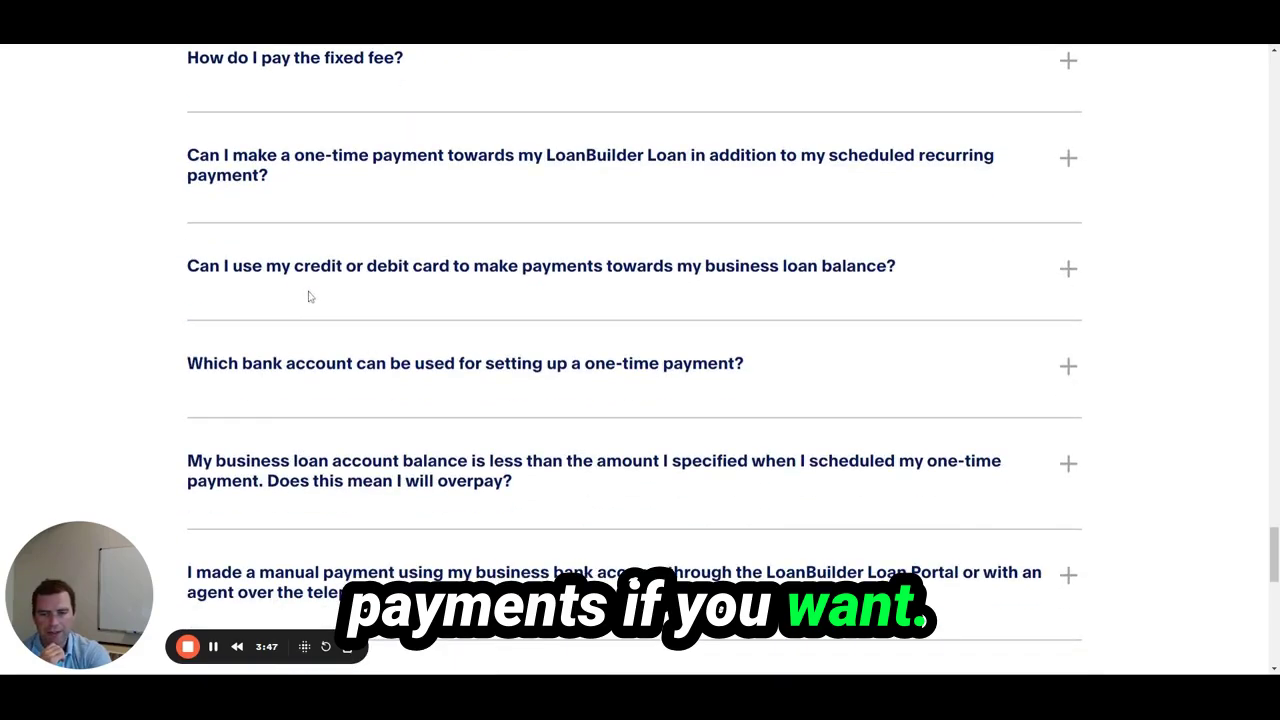
scroll(454, 366, up, 1)
scroll(455, 366, down, 2)
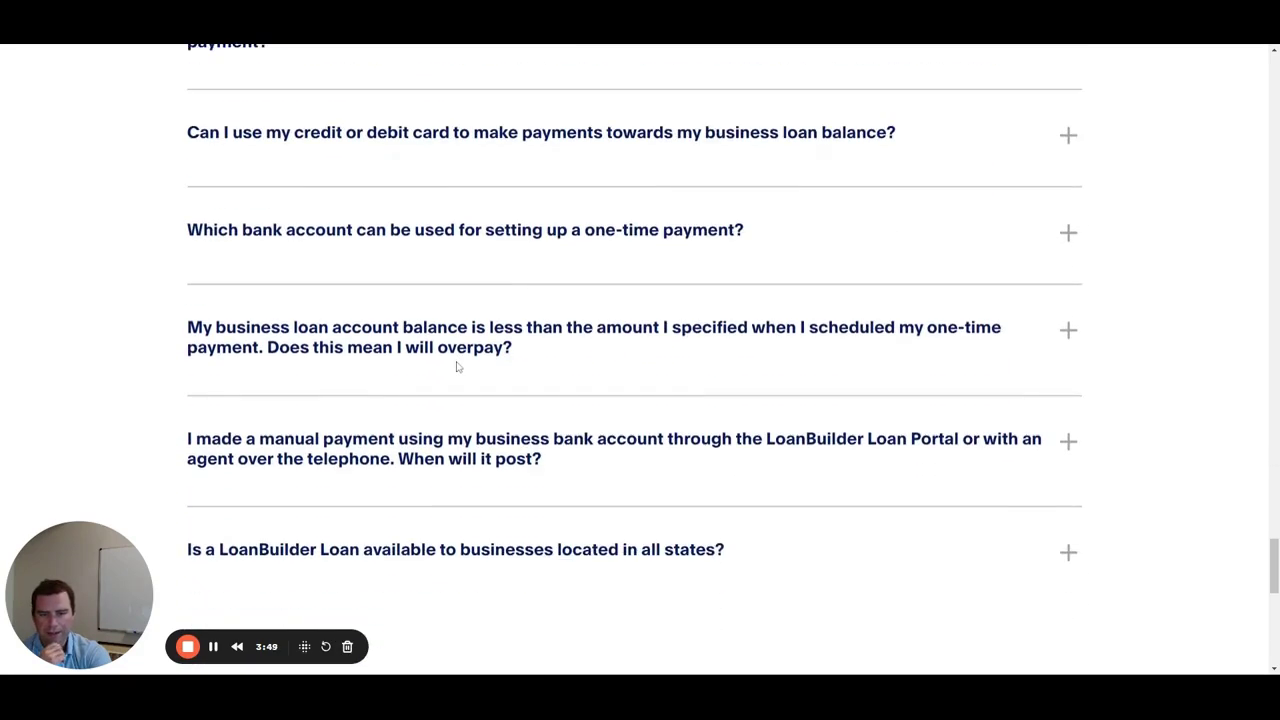
click(391, 159)
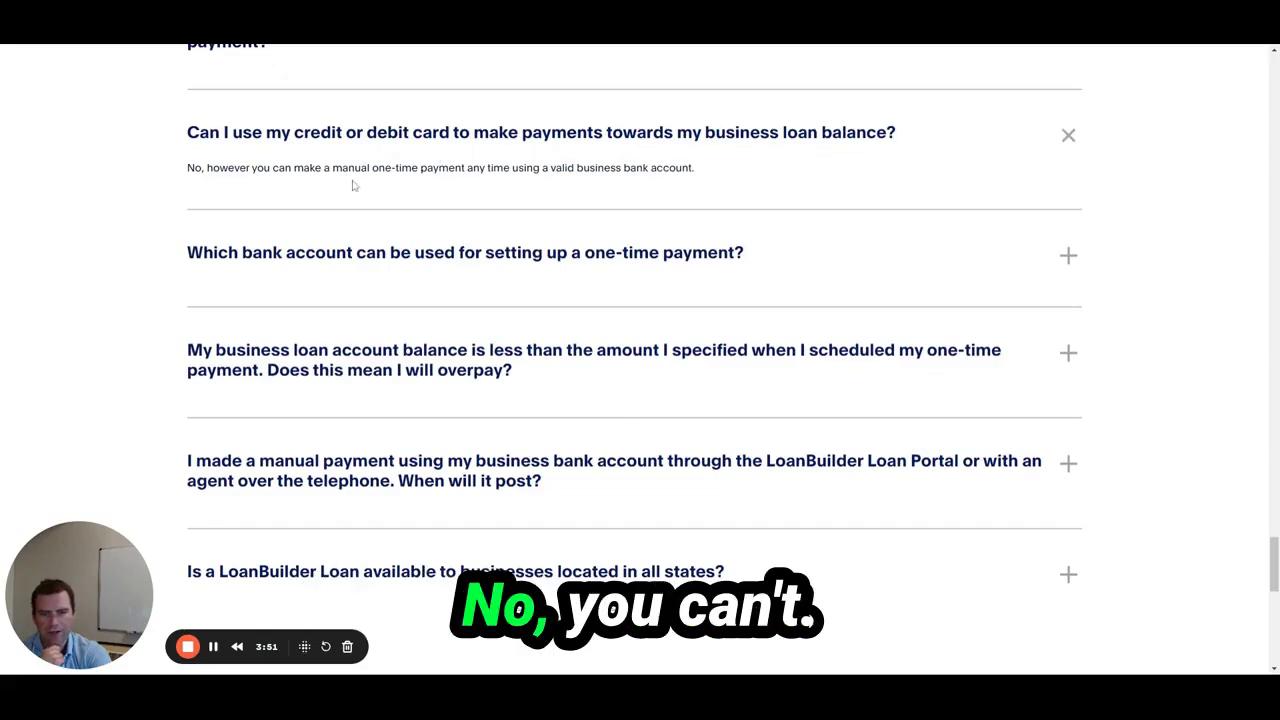
scroll(355, 245, down, 1)
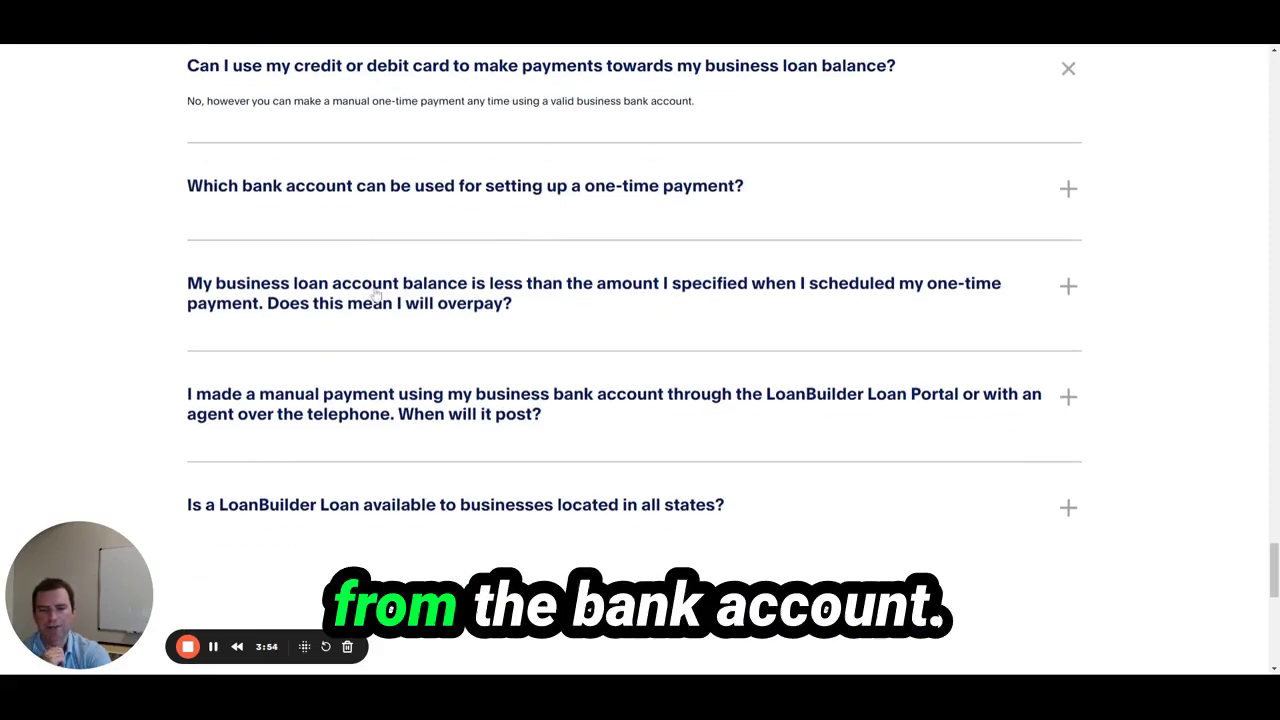
scroll(371, 317, up, 3)
scroll(372, 317, up, 20)
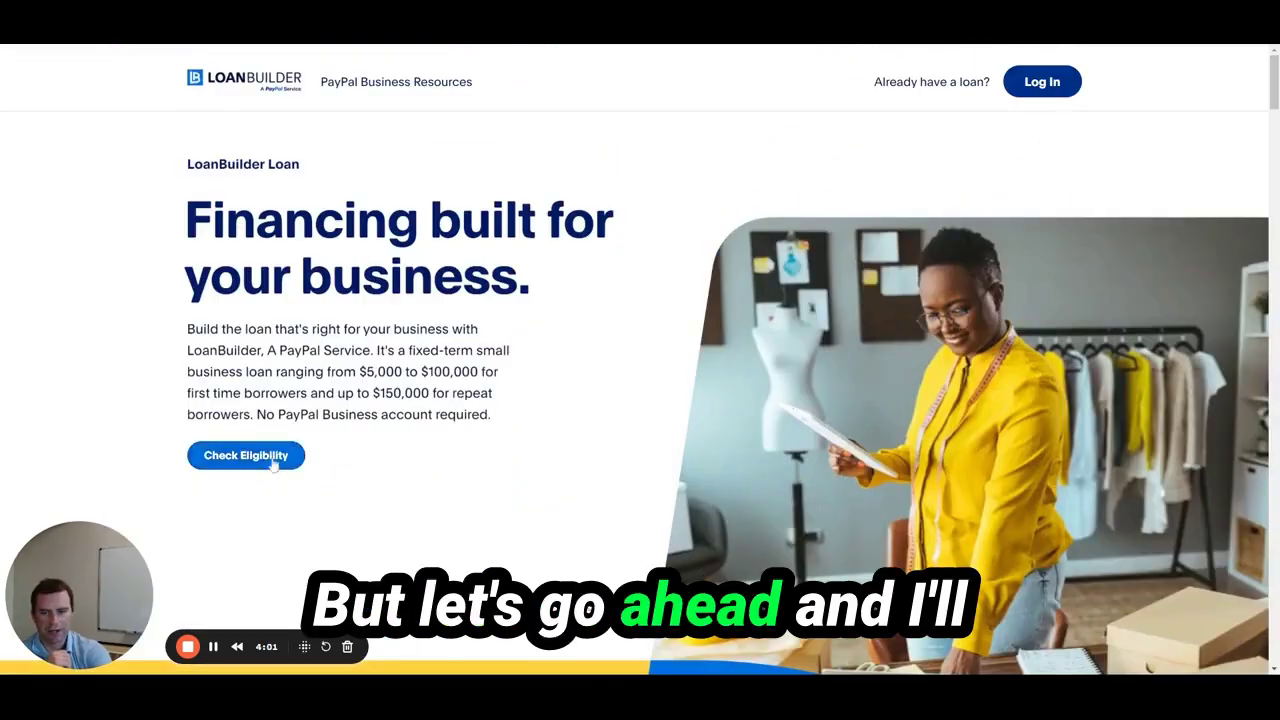
click(274, 457)
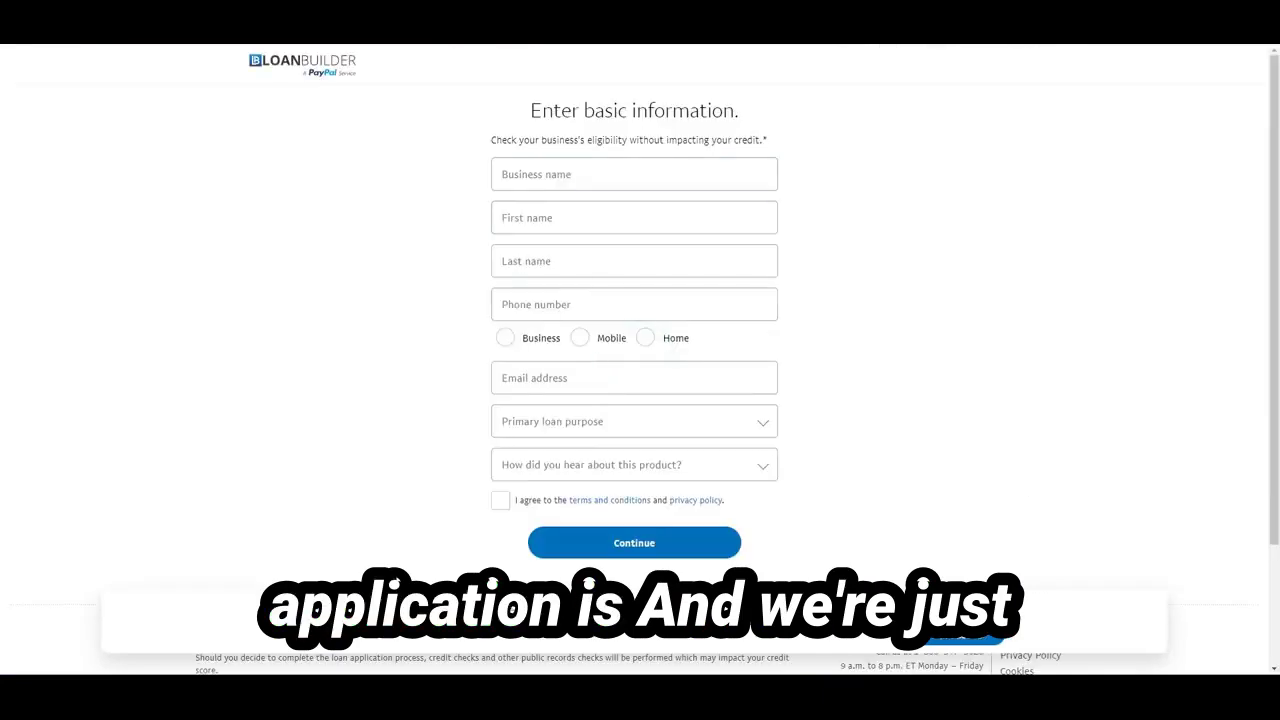
Enter the business name and the owner's first name
click(634, 176)
text(Noe )
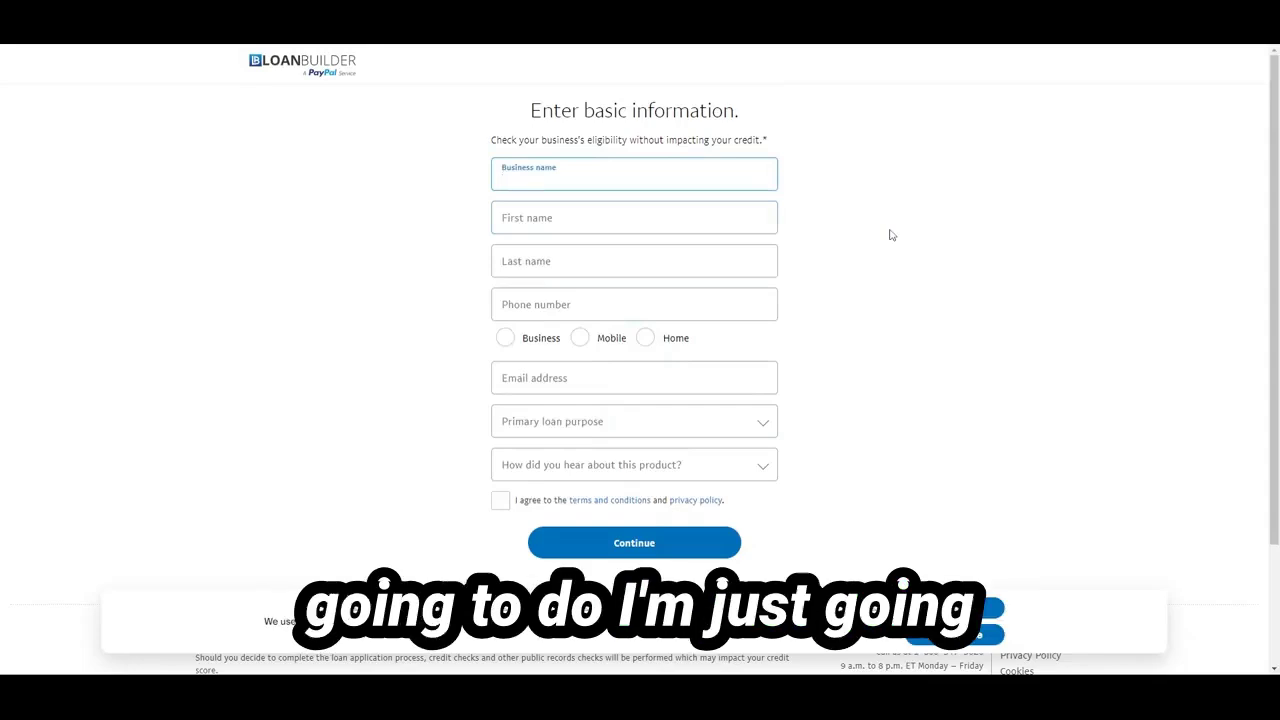
text(Finance)
click(634, 217)
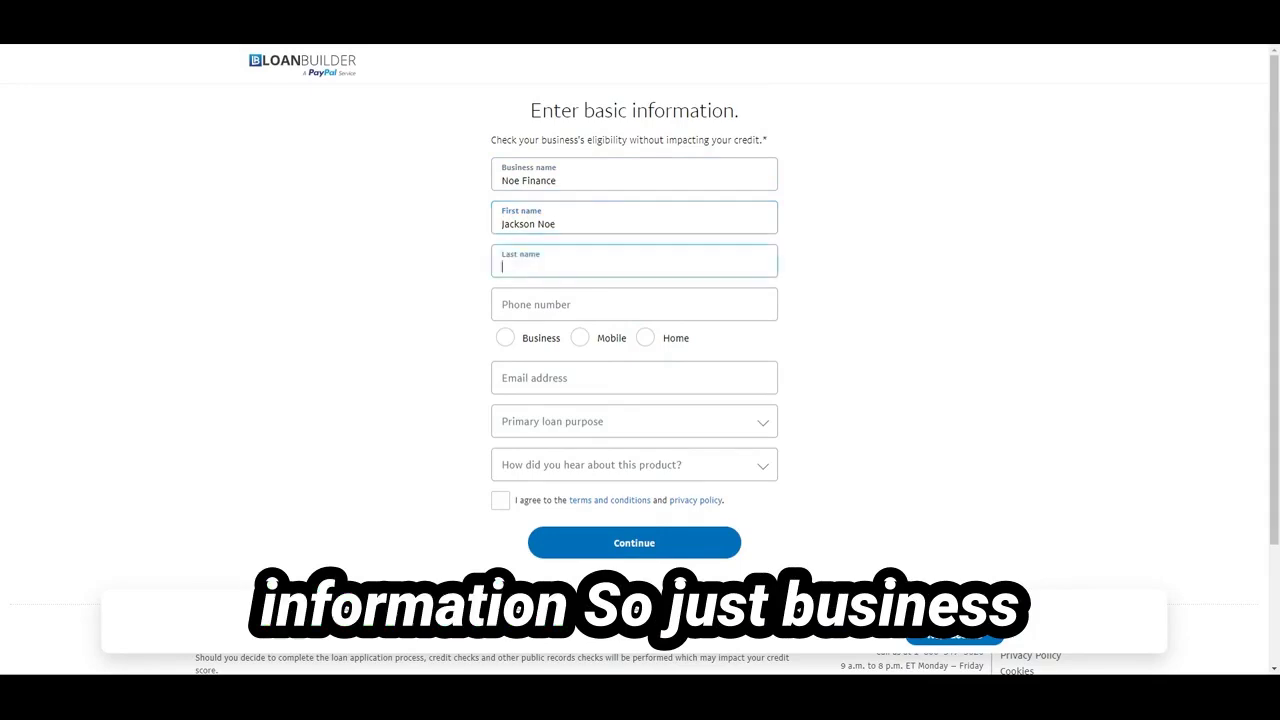
click(556, 224)
key(BackSpace)
key(BackSpace)
key(BackSpace)
key(BackSpace)
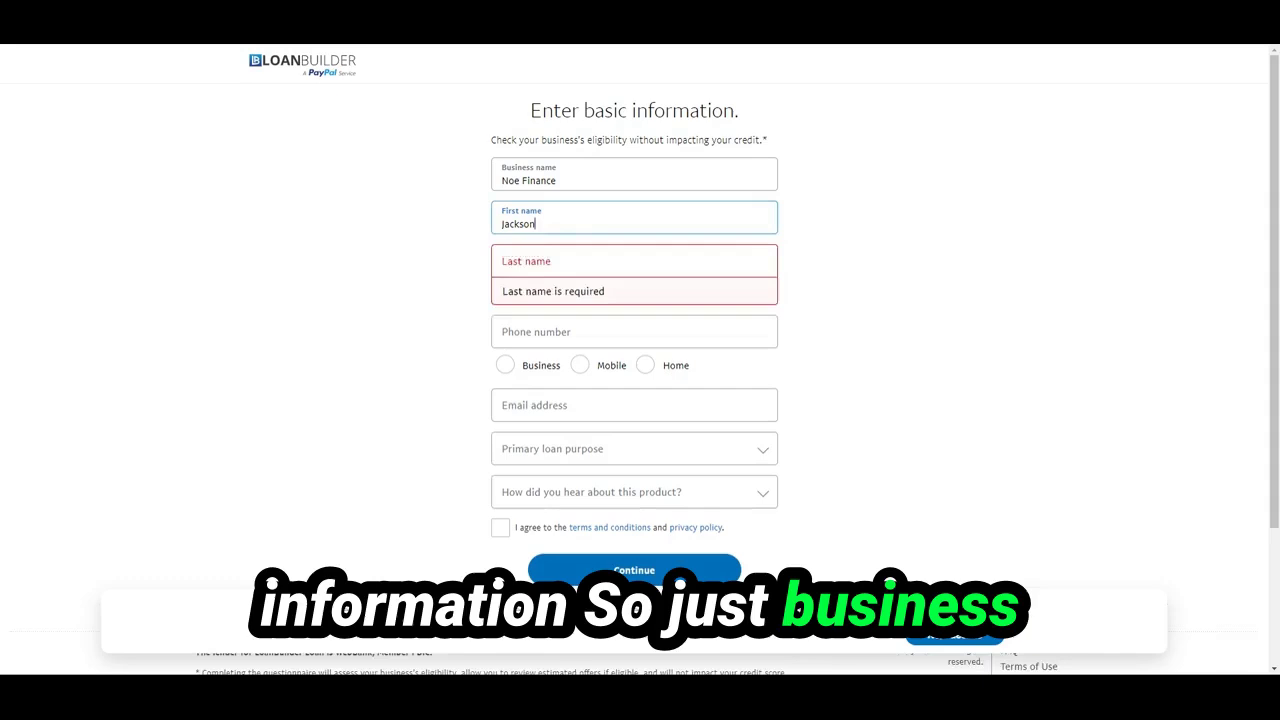
Fill in the owner's last name, business phone number and email address
click(634, 261)
text(Bl)
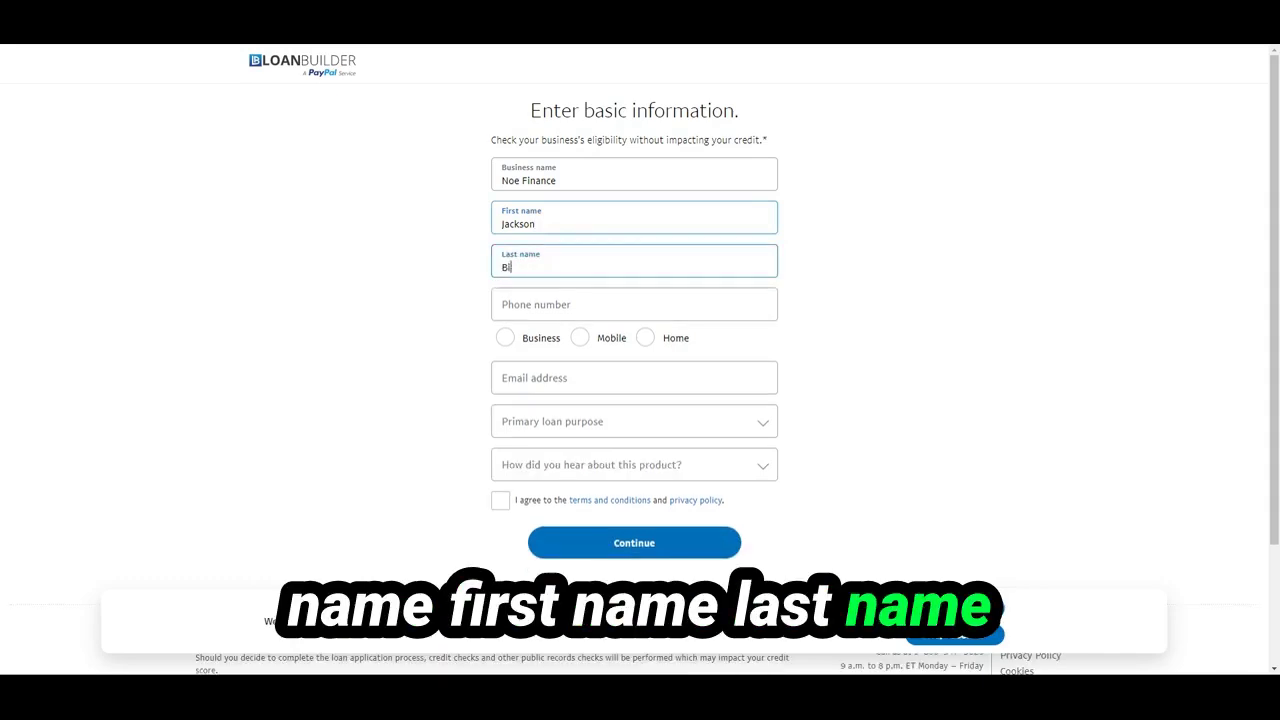
key(BackSpace)
key(BackSpace)
text(Noe)
key(Tab)
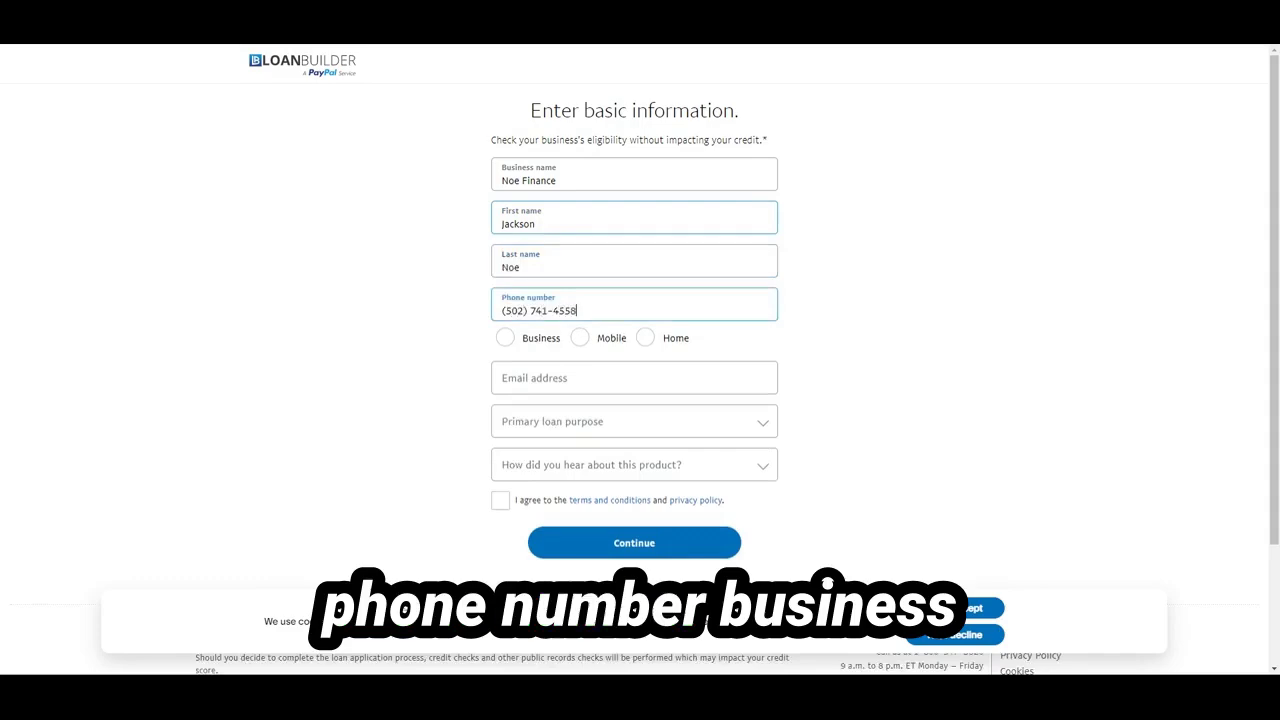
click(634, 378)
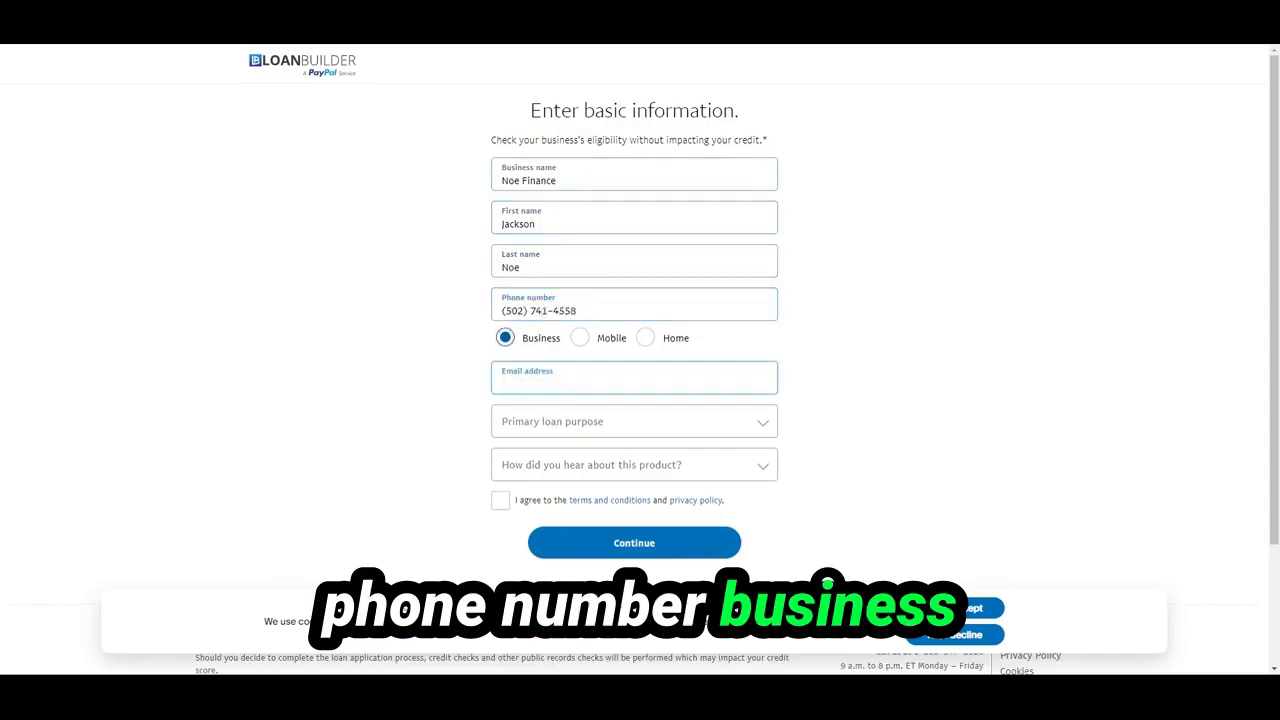
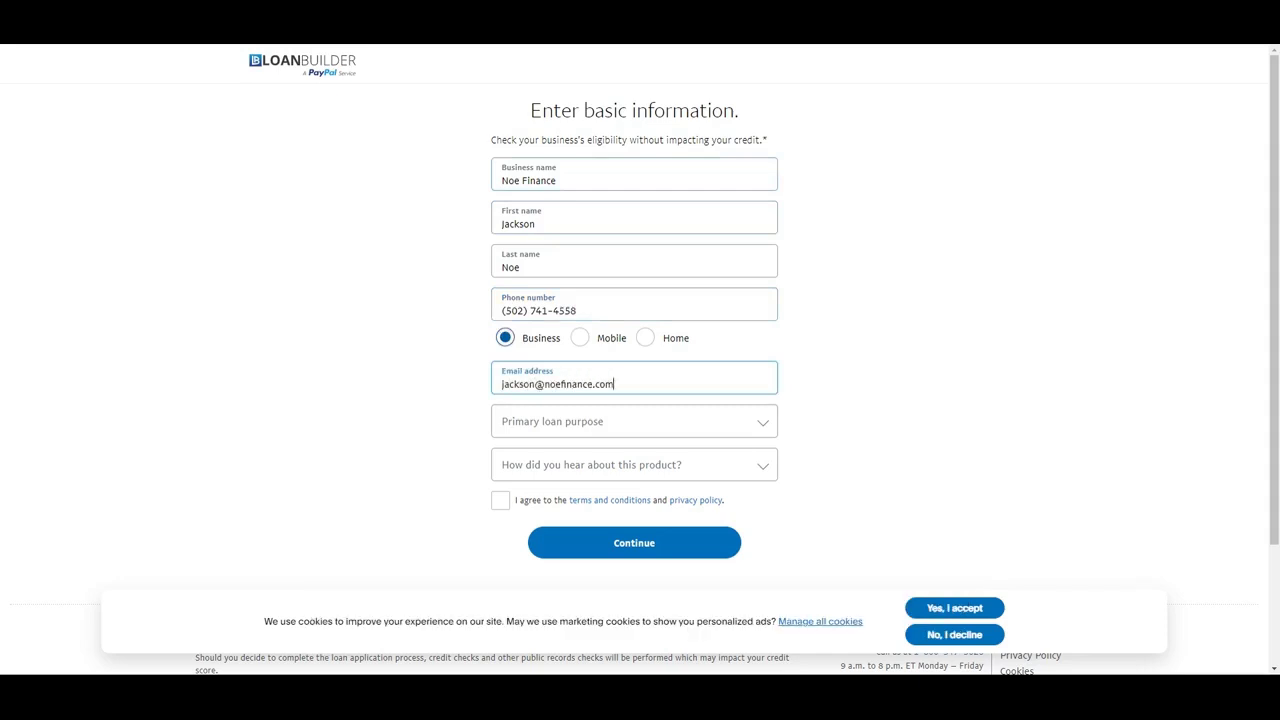
Choose Leasehold Improvements or Expansion as loan purpose and Google Search as referral, agree, and continue
click(634, 421)
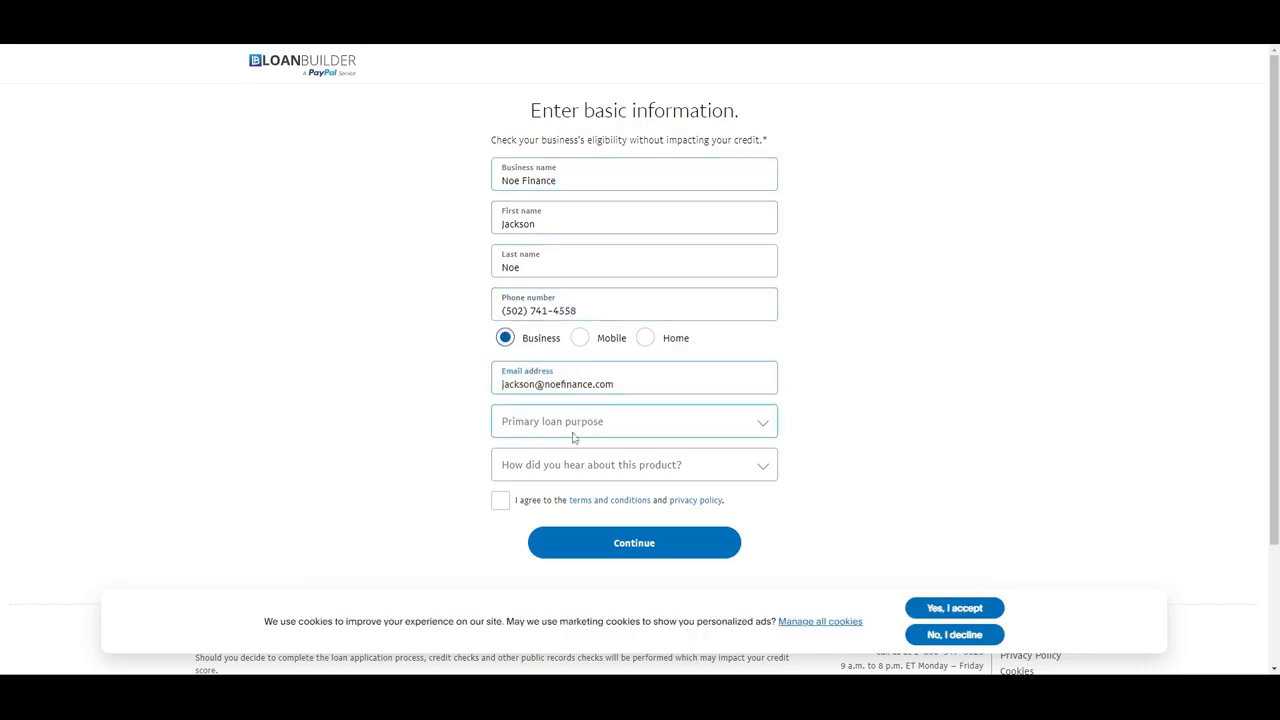
click(843, 371)
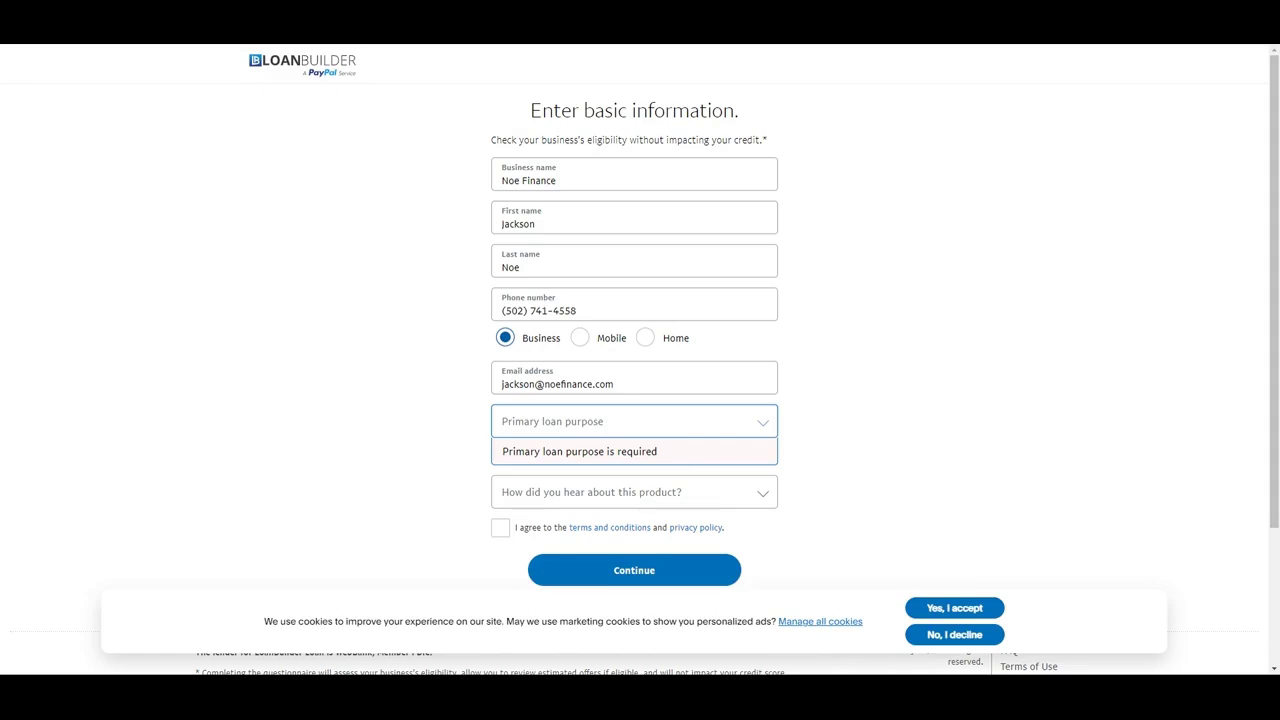
click(651, 460)
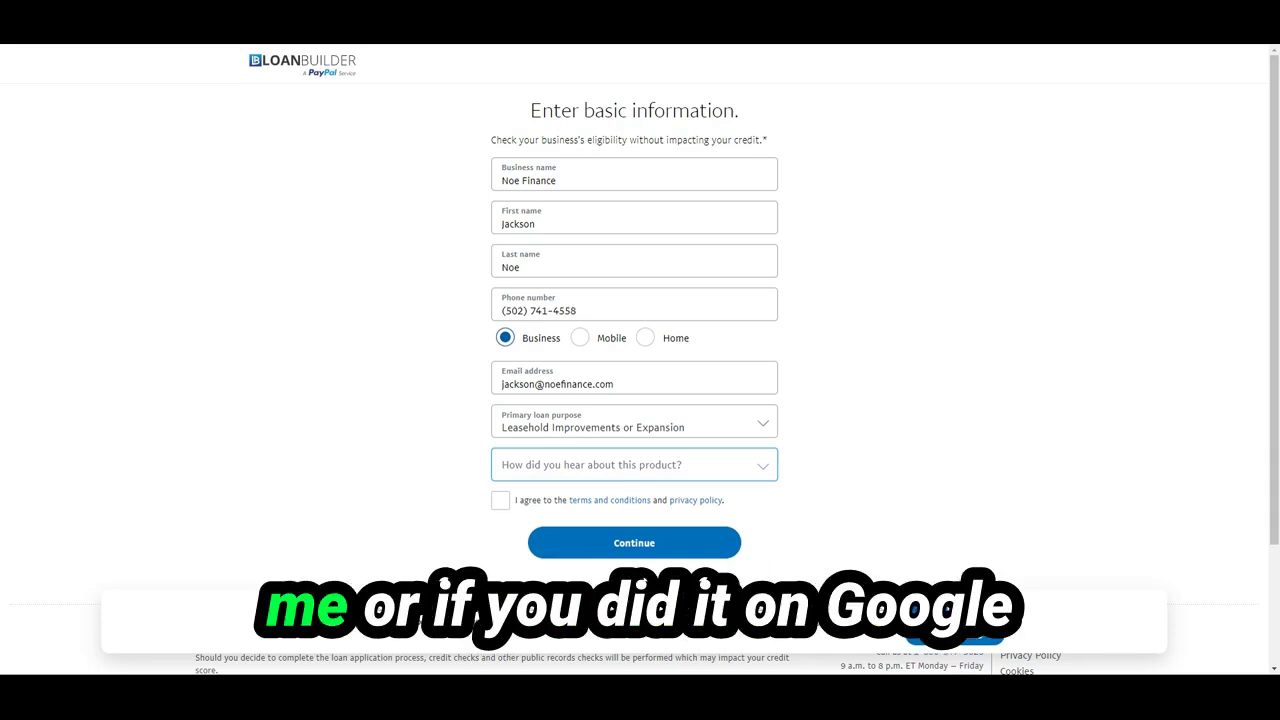
click(620, 575)
click(503, 502)
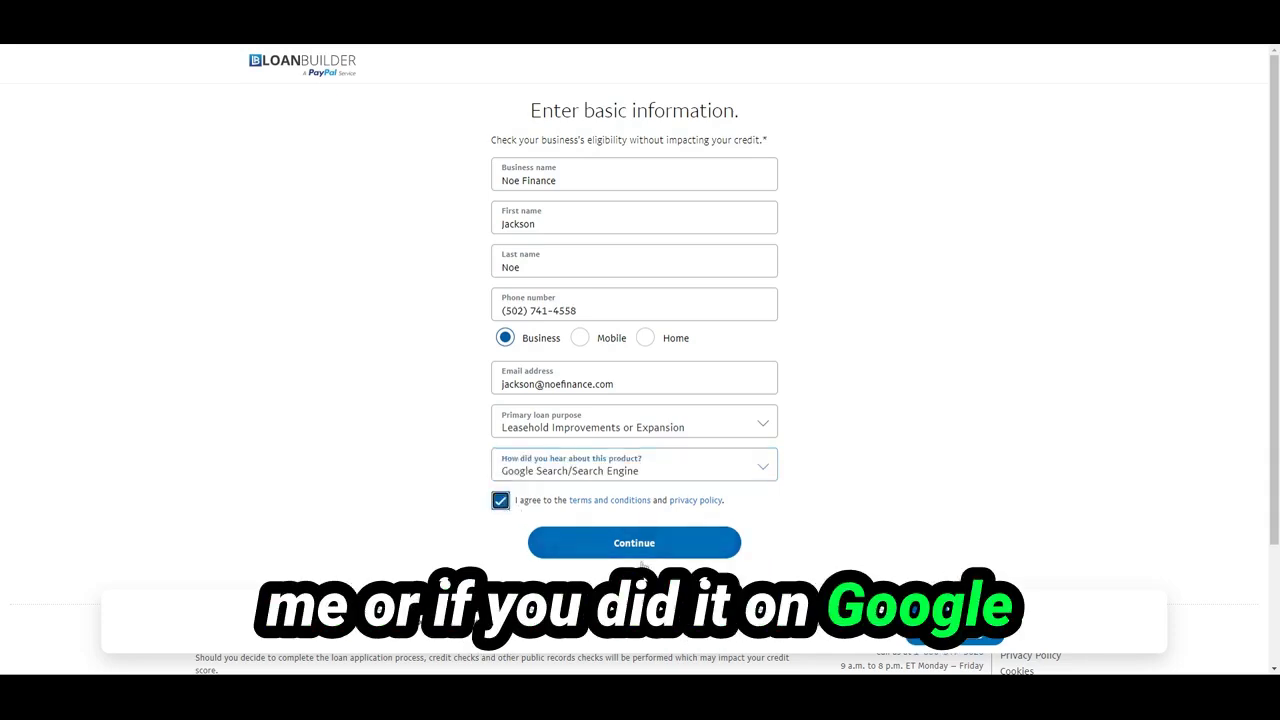
click(626, 542)
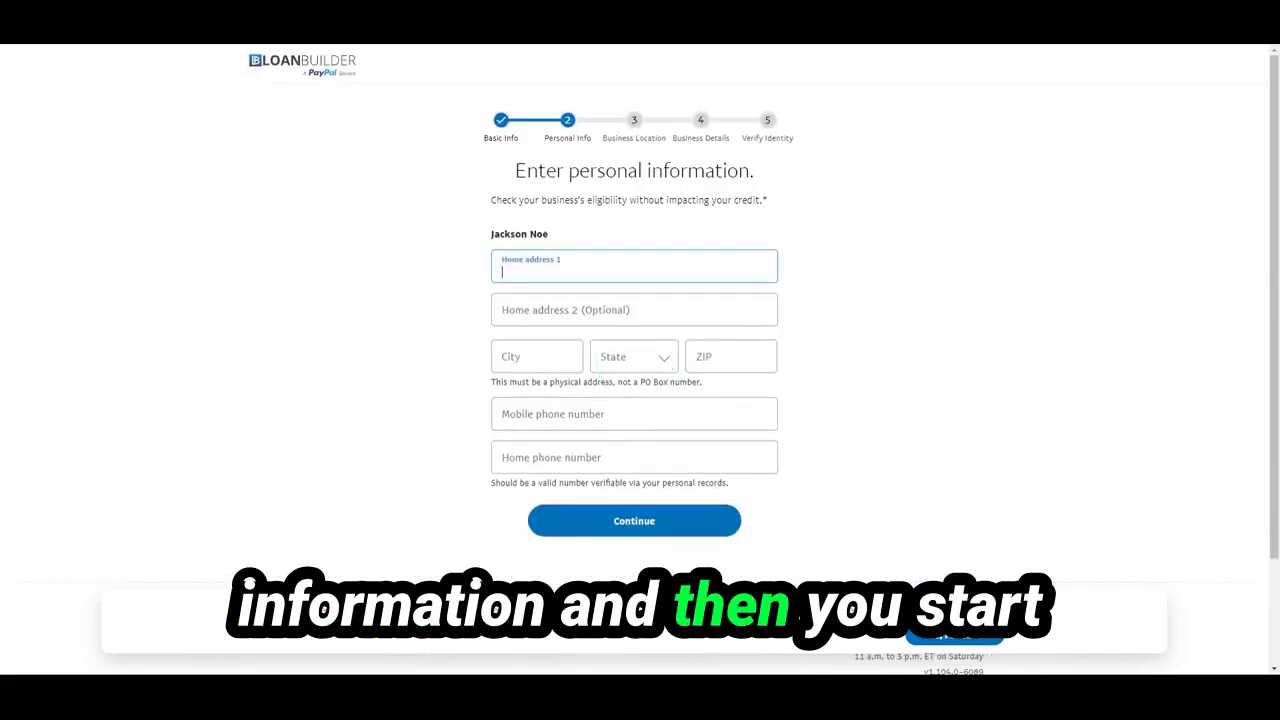
Fill in the home address line and city
text(vnnkdfvn)
key(Tab)
key(Tab)
text(dfnvlnl)
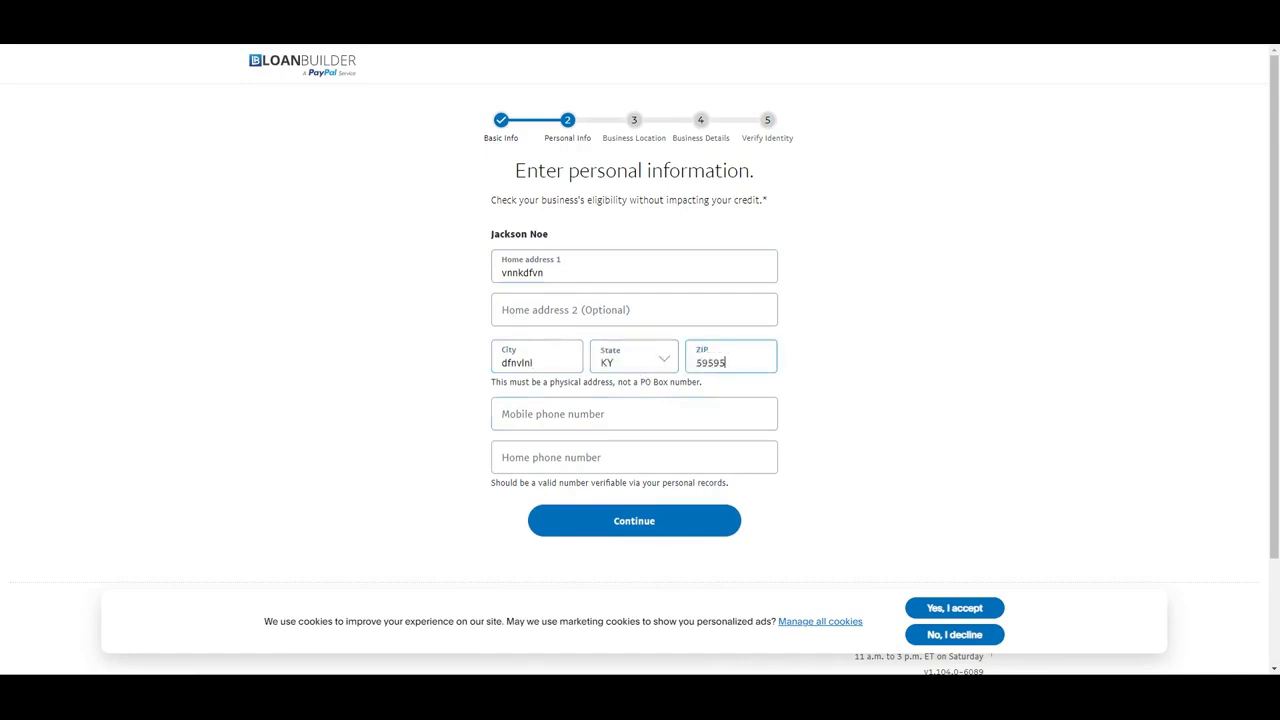
click(634, 414)
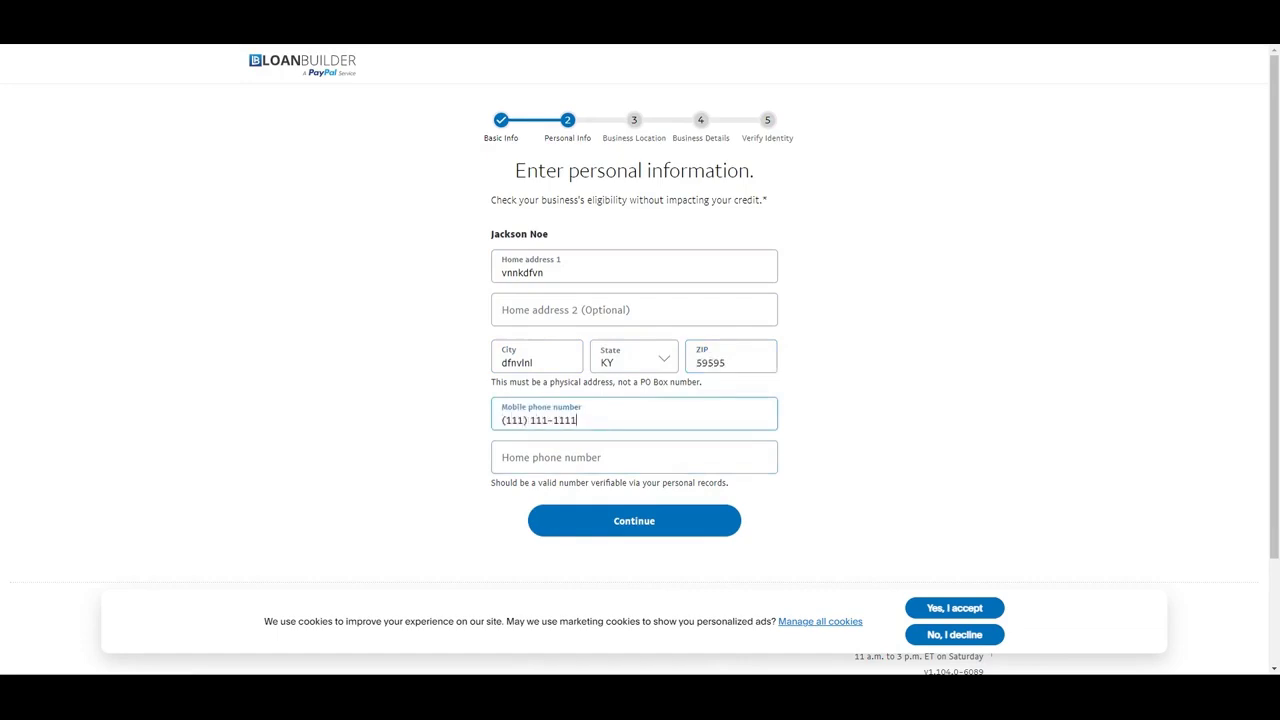
Enter the home phone number and continue to the business location step
click(680, 520)
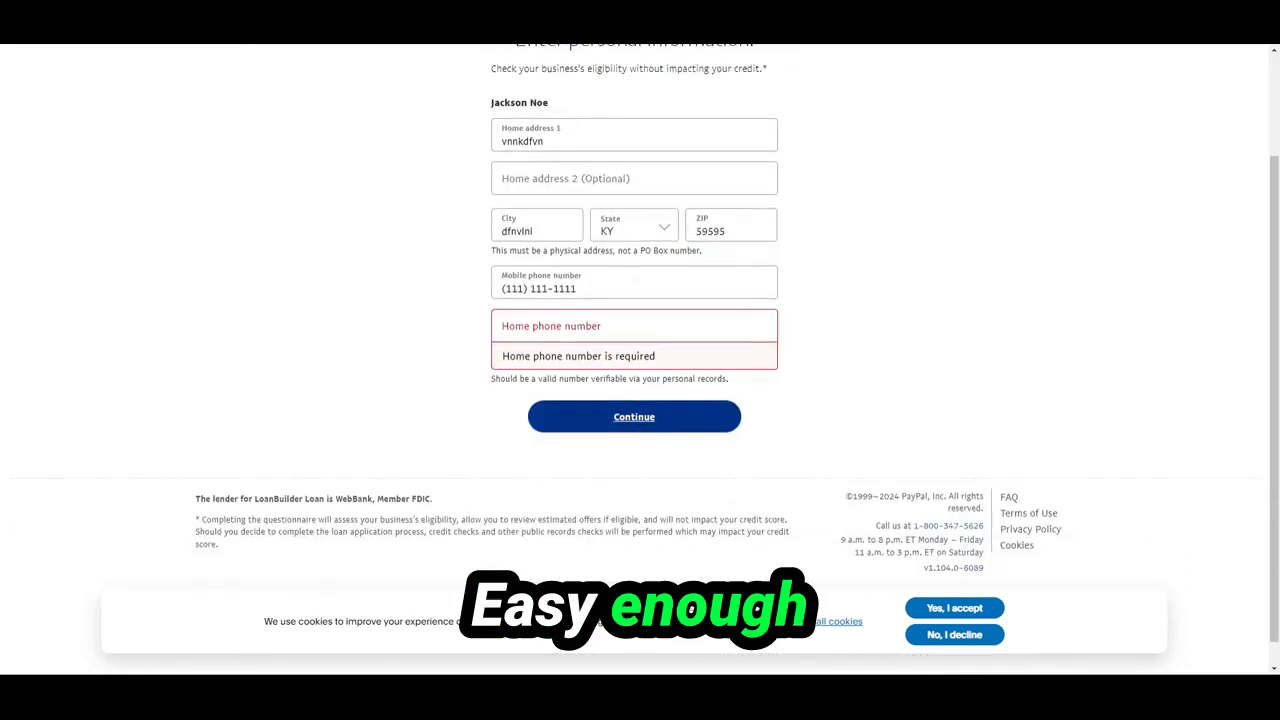
click(540, 330)
text(111) 111-1111)
click(600, 392)
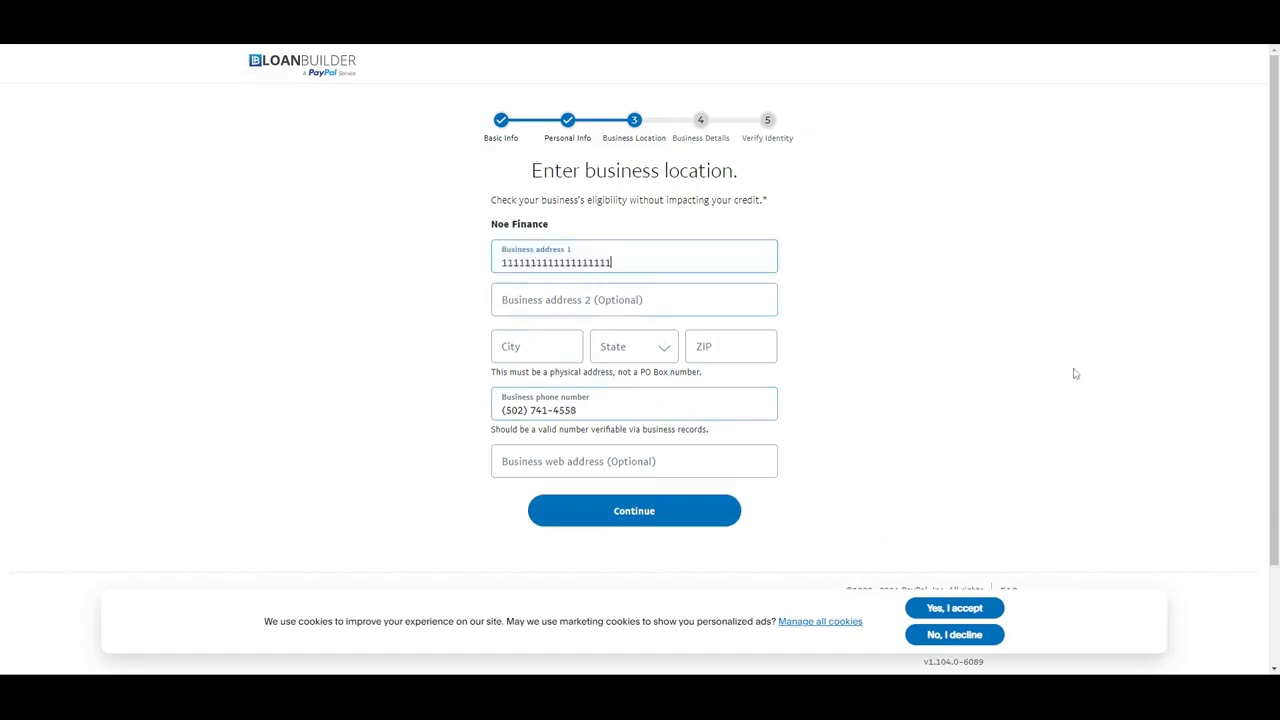
Complete the business address with state KY and a ZIP code, leave the web address blank, and continue
text(11)
click(536, 346)
text(11)
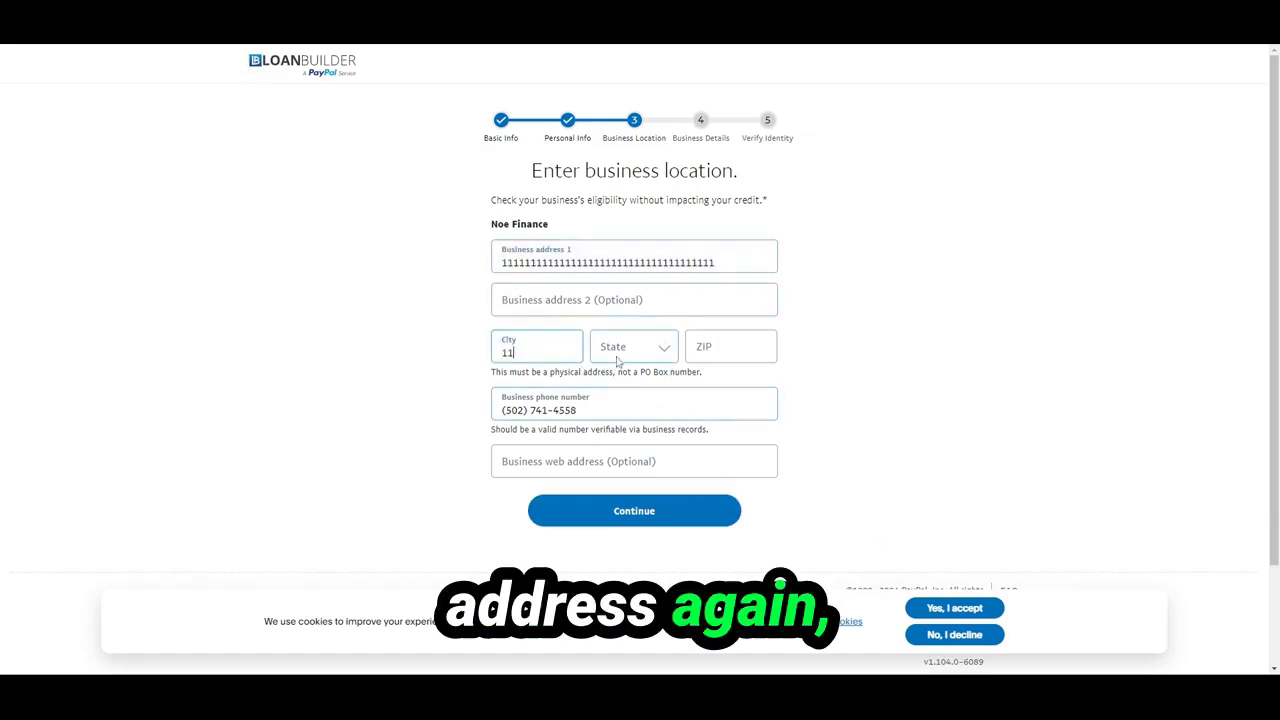
text(1111111111)
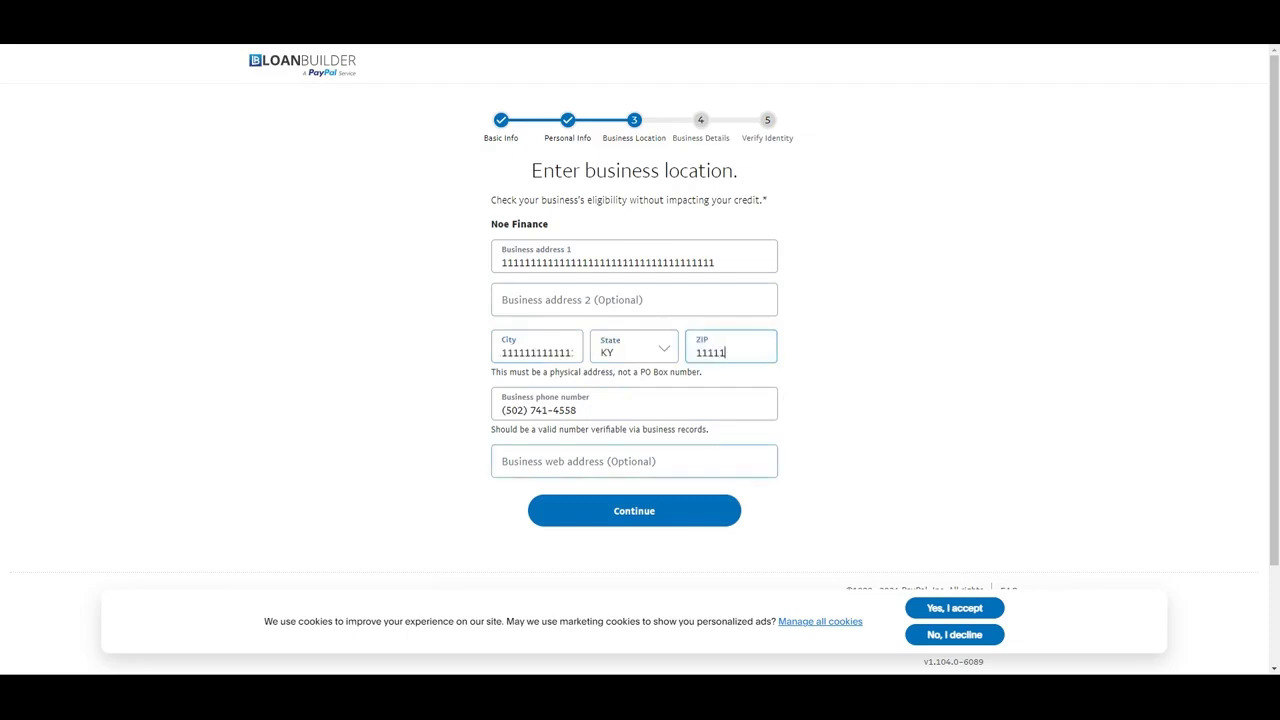
click(582, 466)
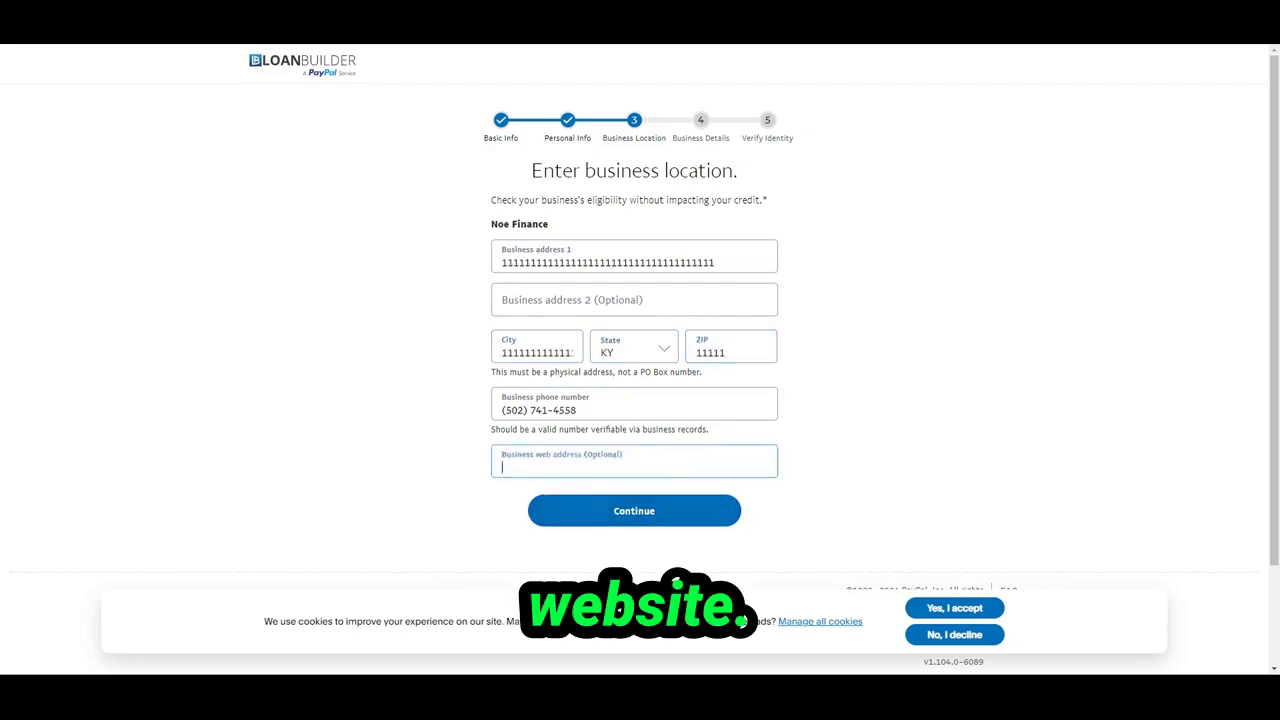
click(580, 515)
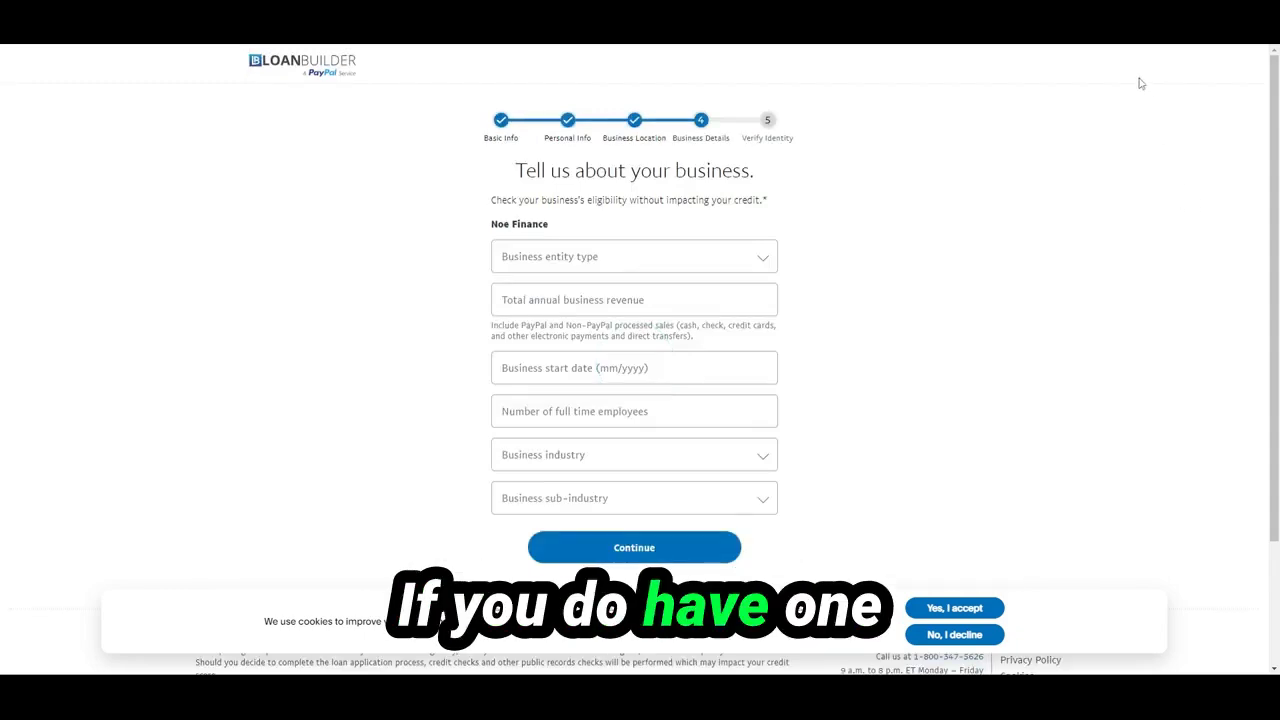
Set entity type to Corporation, annual revenue to 1,000,000 and start date 05/2021
click(608, 258)
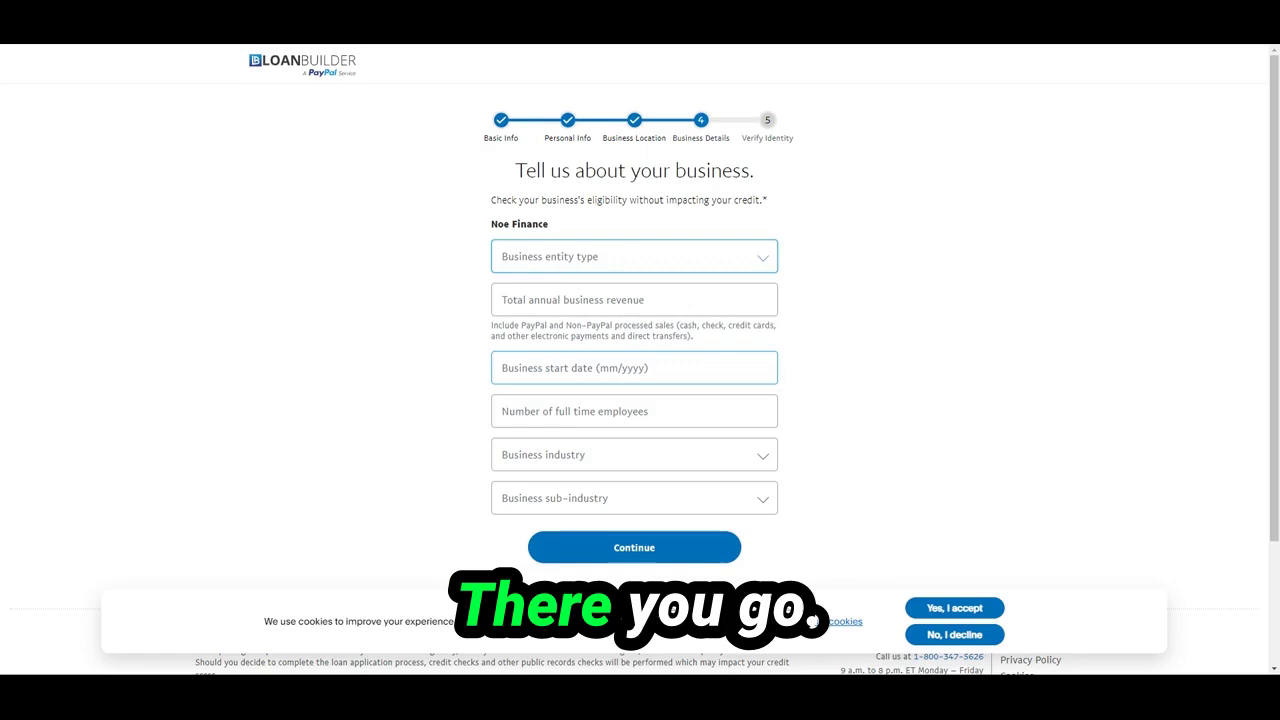
click(443, 337)
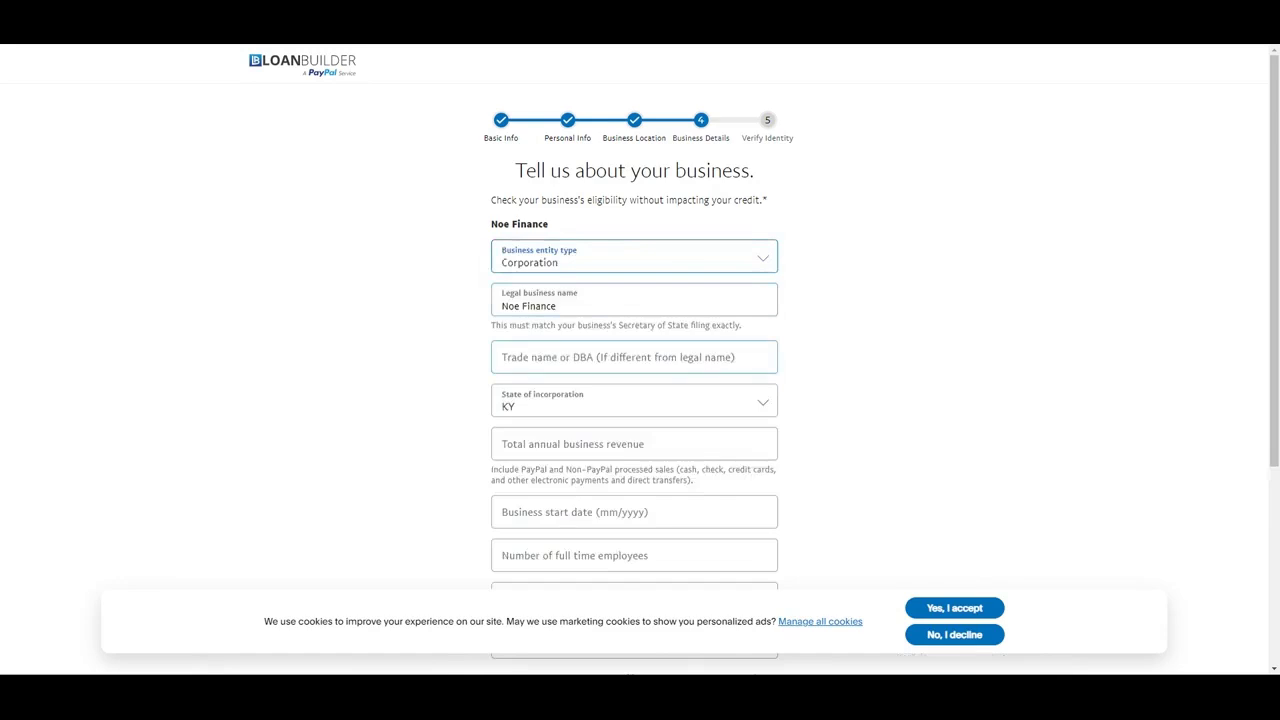
scroll(514, 205, down, 1)
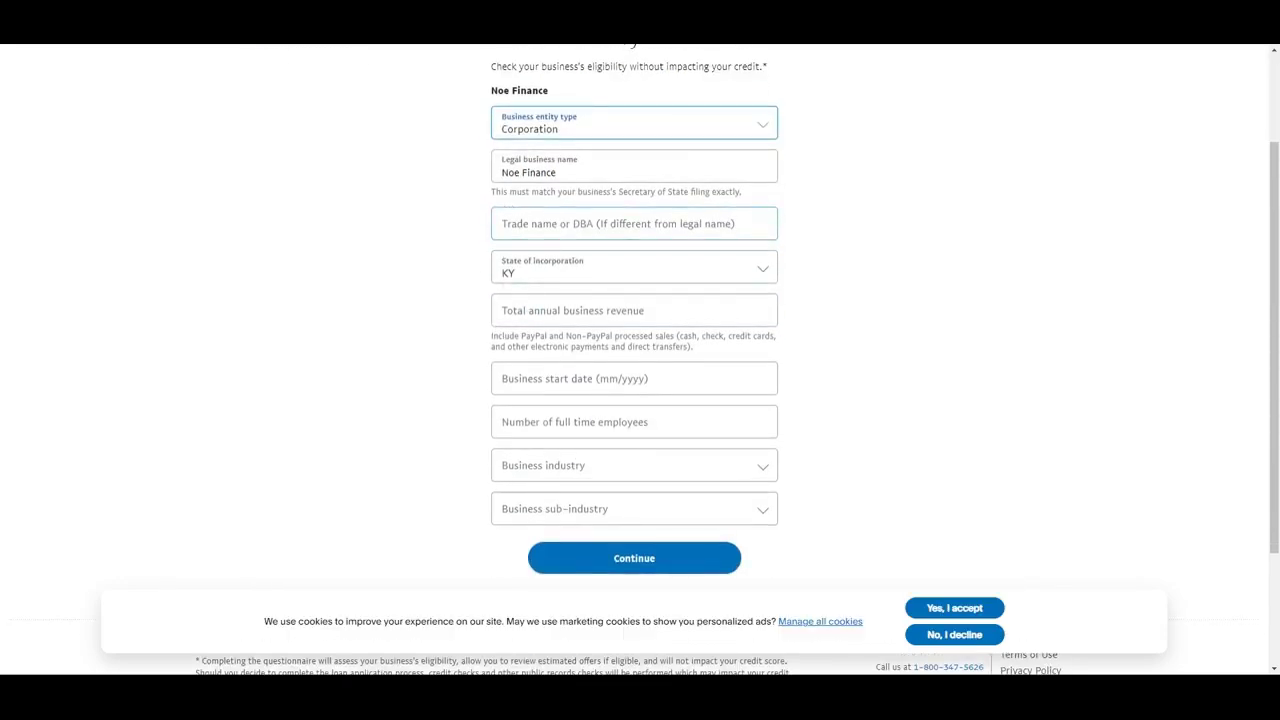
click(740, 224)
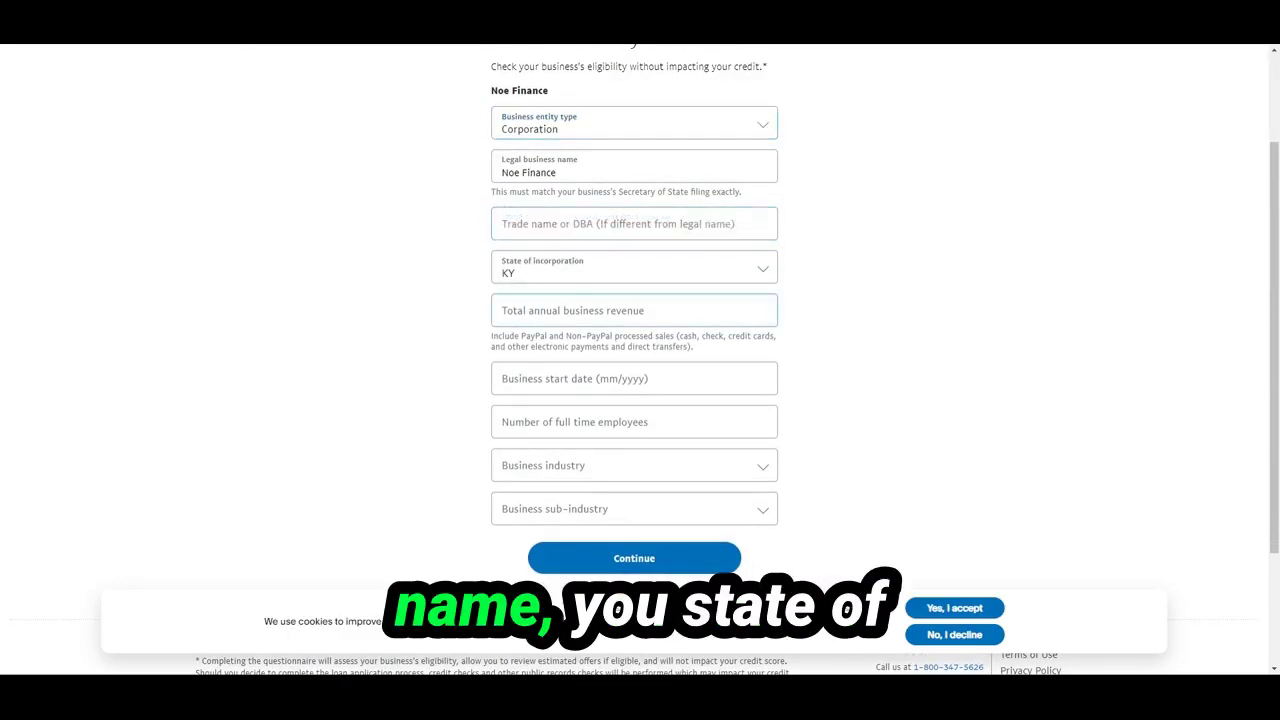
click(726, 308)
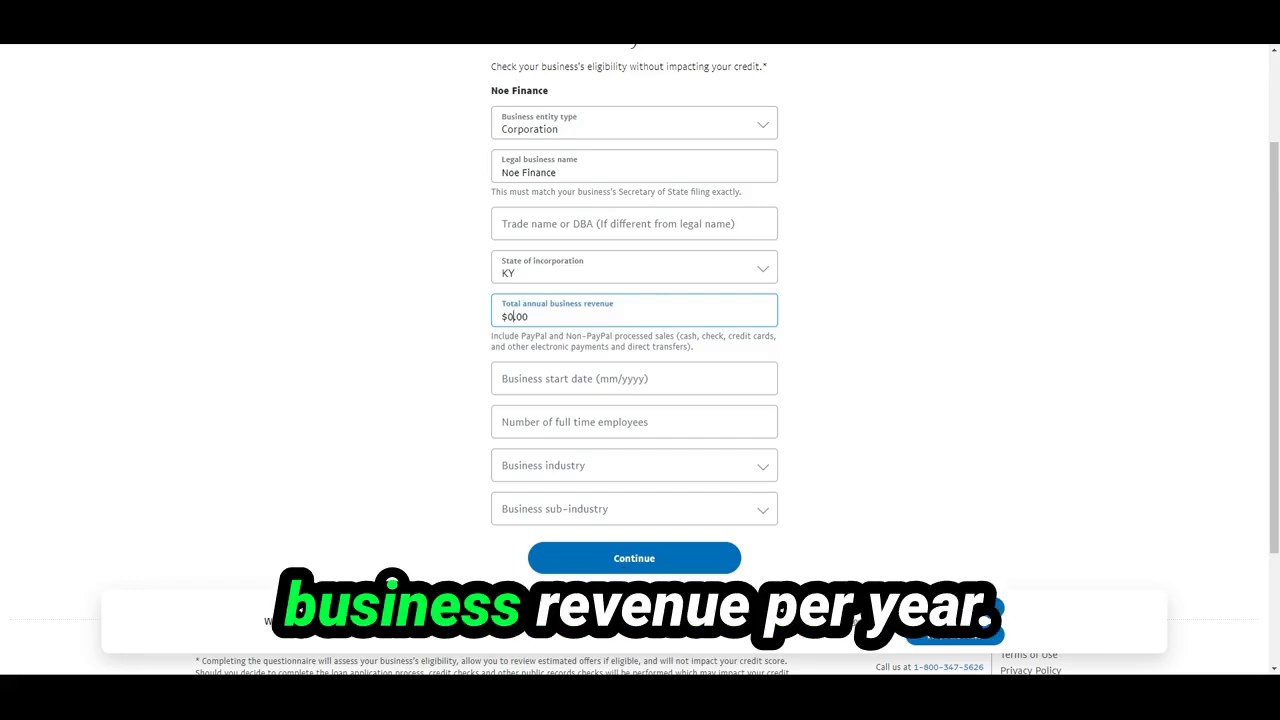
text(1,000,00)
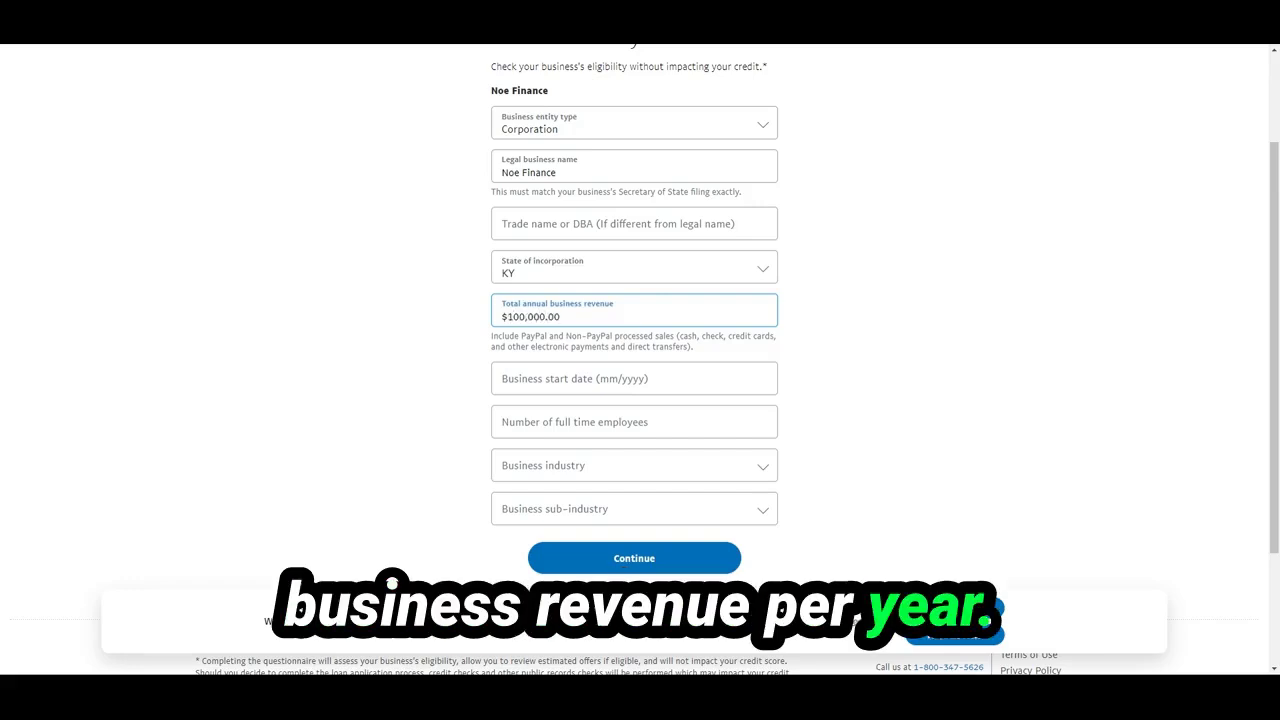
text(0)
click(526, 370)
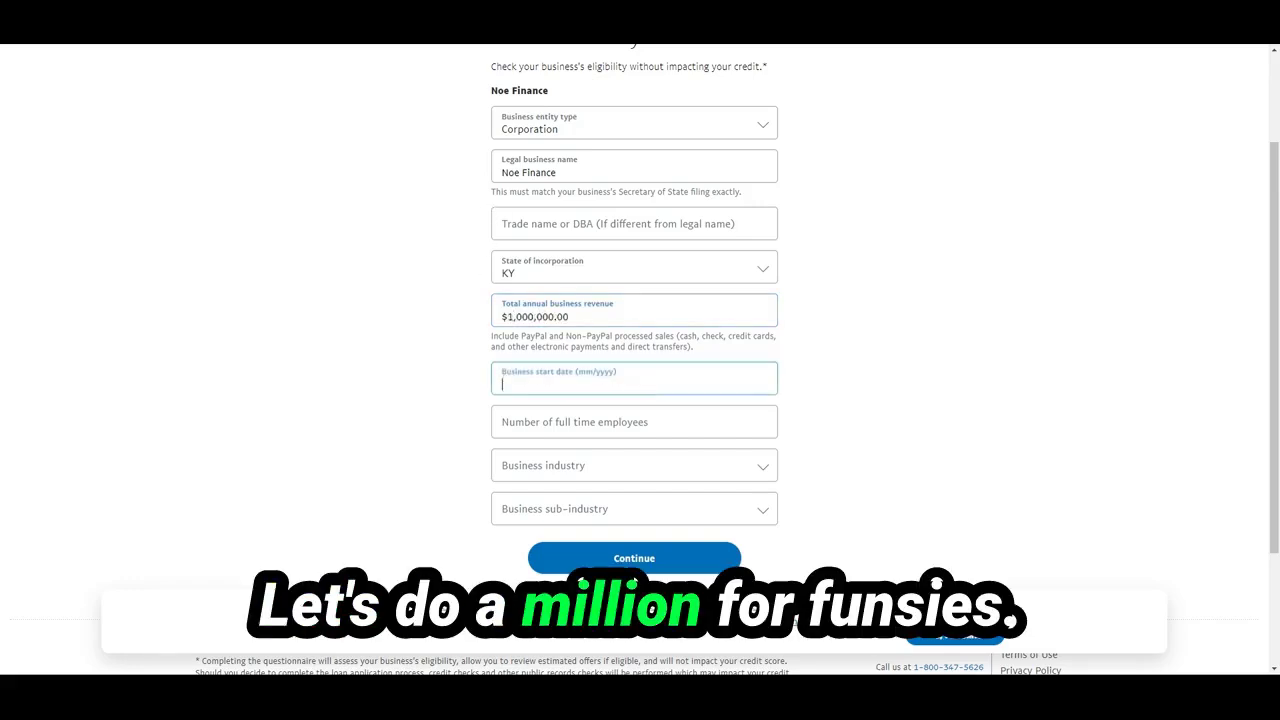
text(05/2021)
Enter 7 employees, pick Manufacturing / Animal Food Manufacturing, and submit the business details
key(Tab)
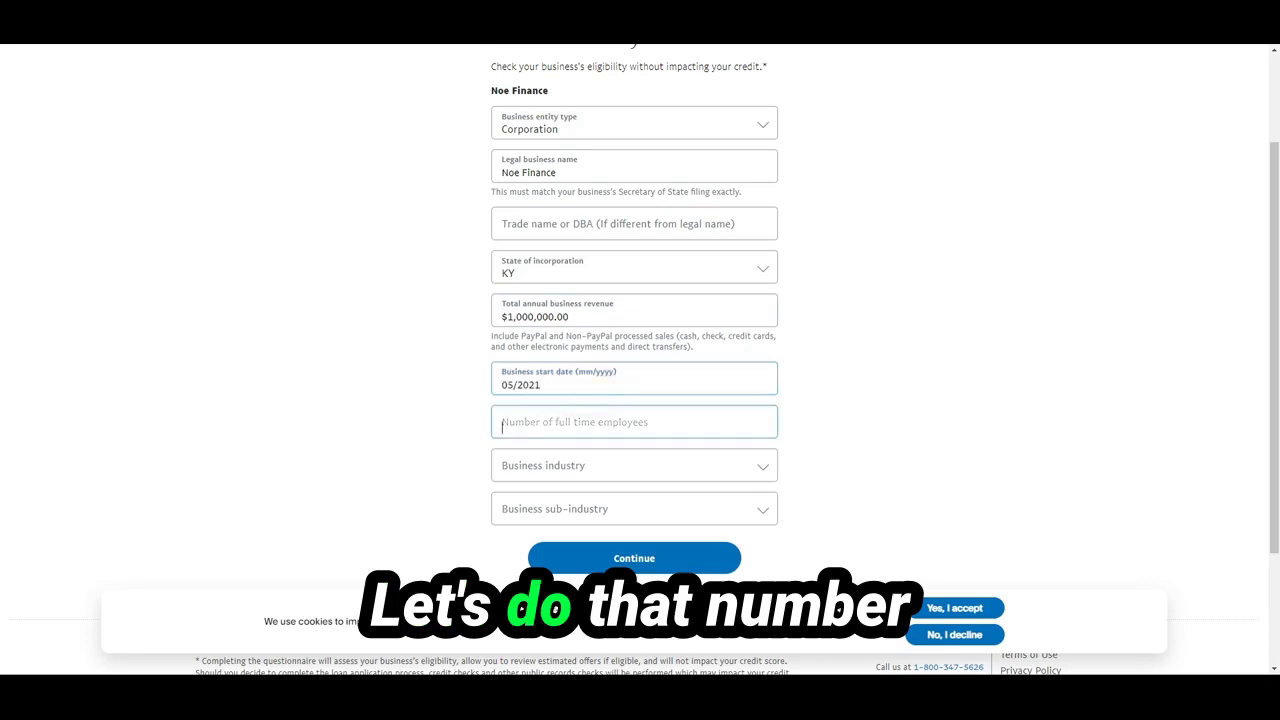
text(7)
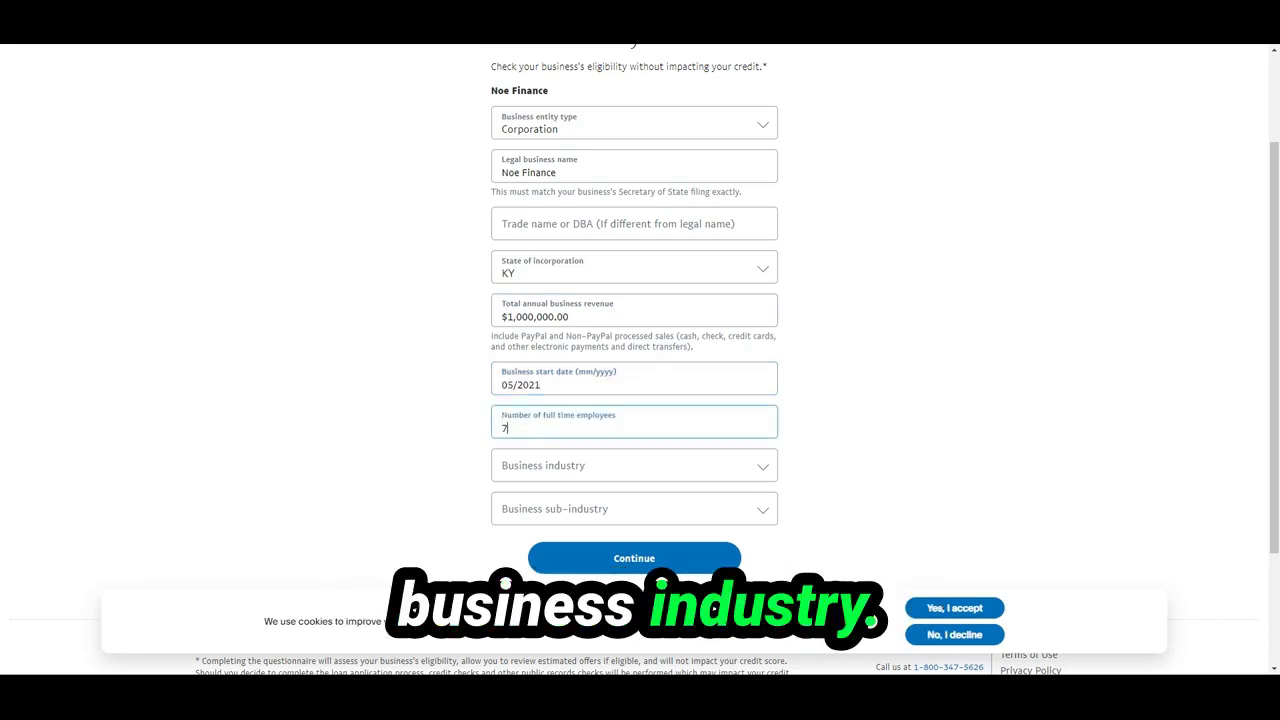
key(Tab)
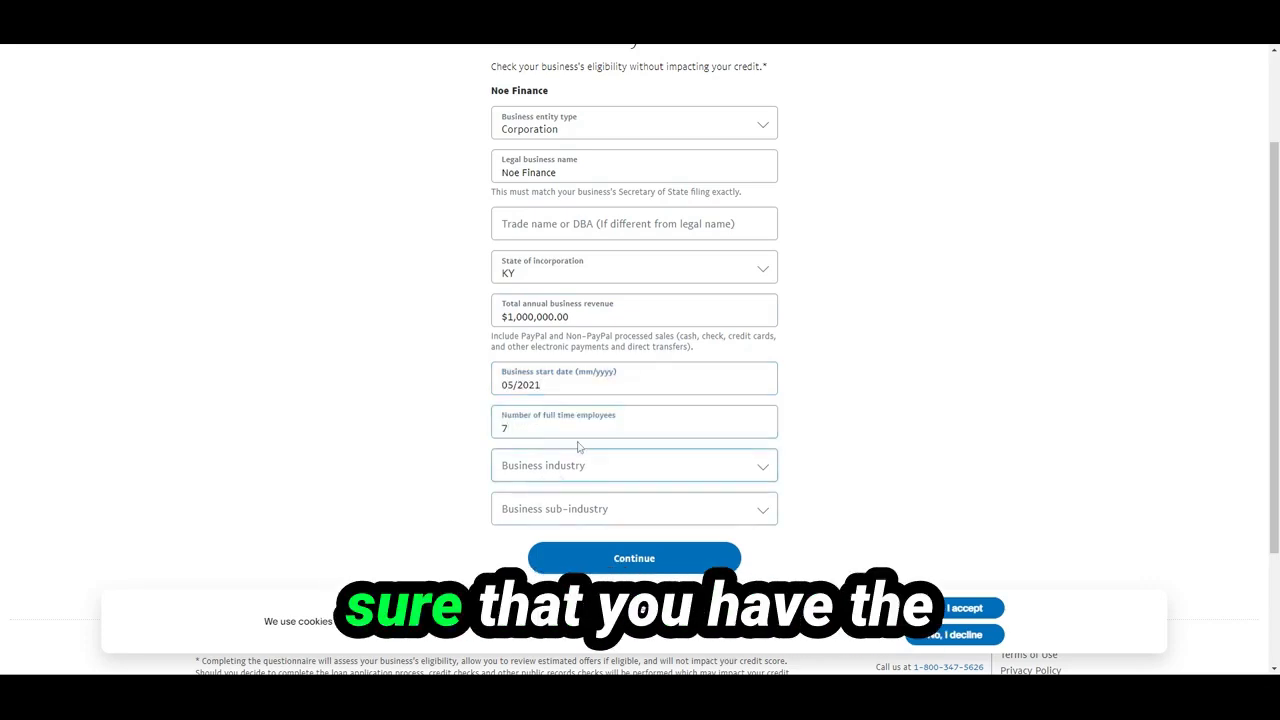
key(m)
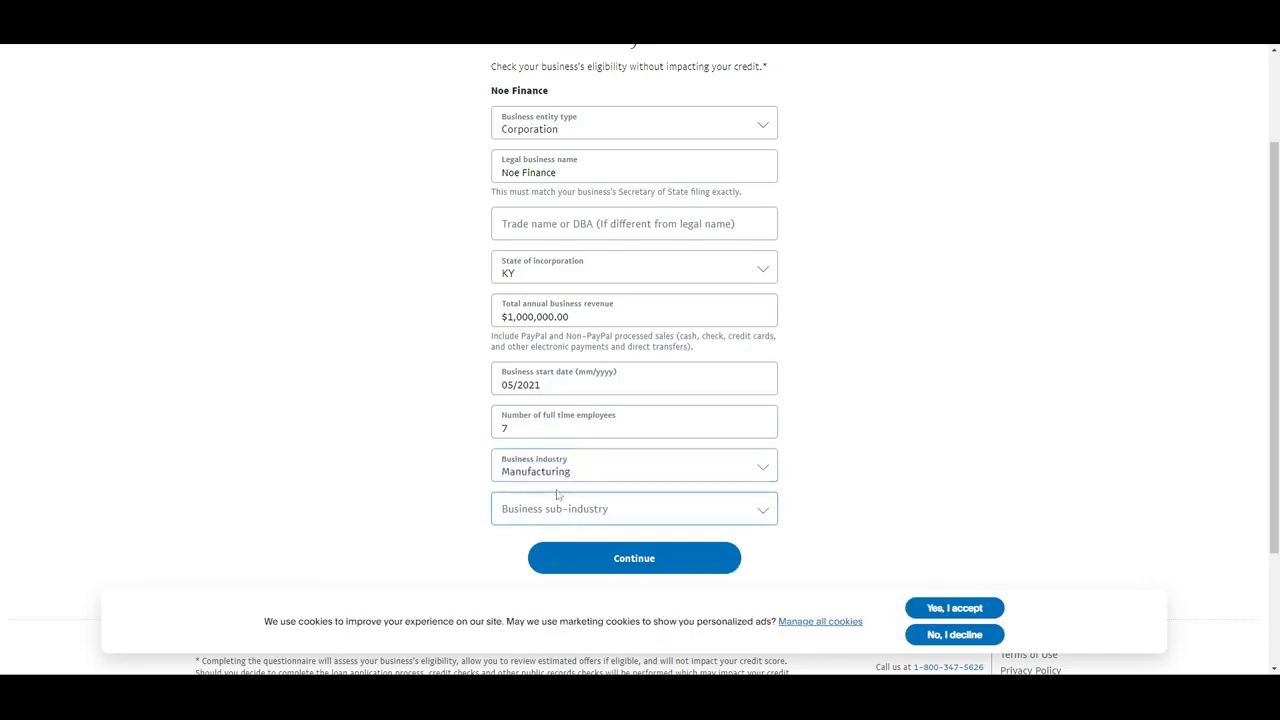
key(a)
scroll(600, 230, down, 2)
scroll(628, 286, up, 3)
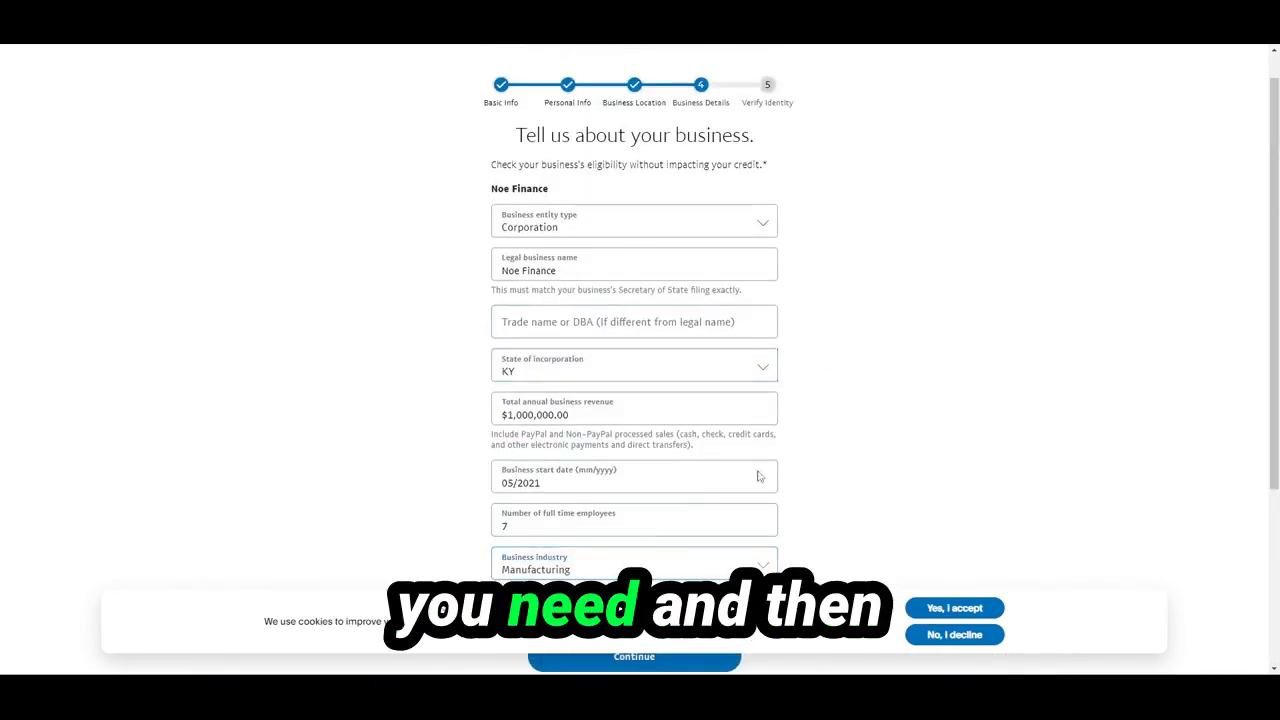
scroll(846, 409, down, 2)
click(619, 459)
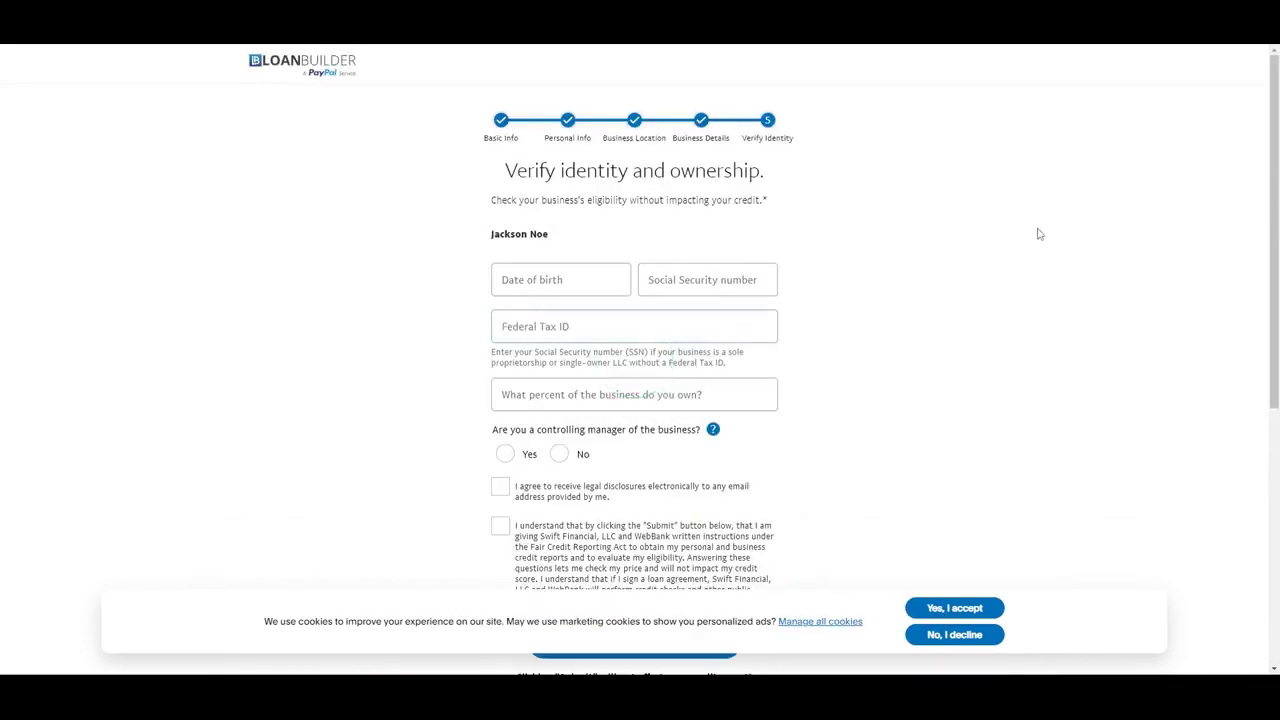
Enter the owner's date of birth, Social Security number and Federal Tax ID
click(560, 280)
text(11/11/1111)
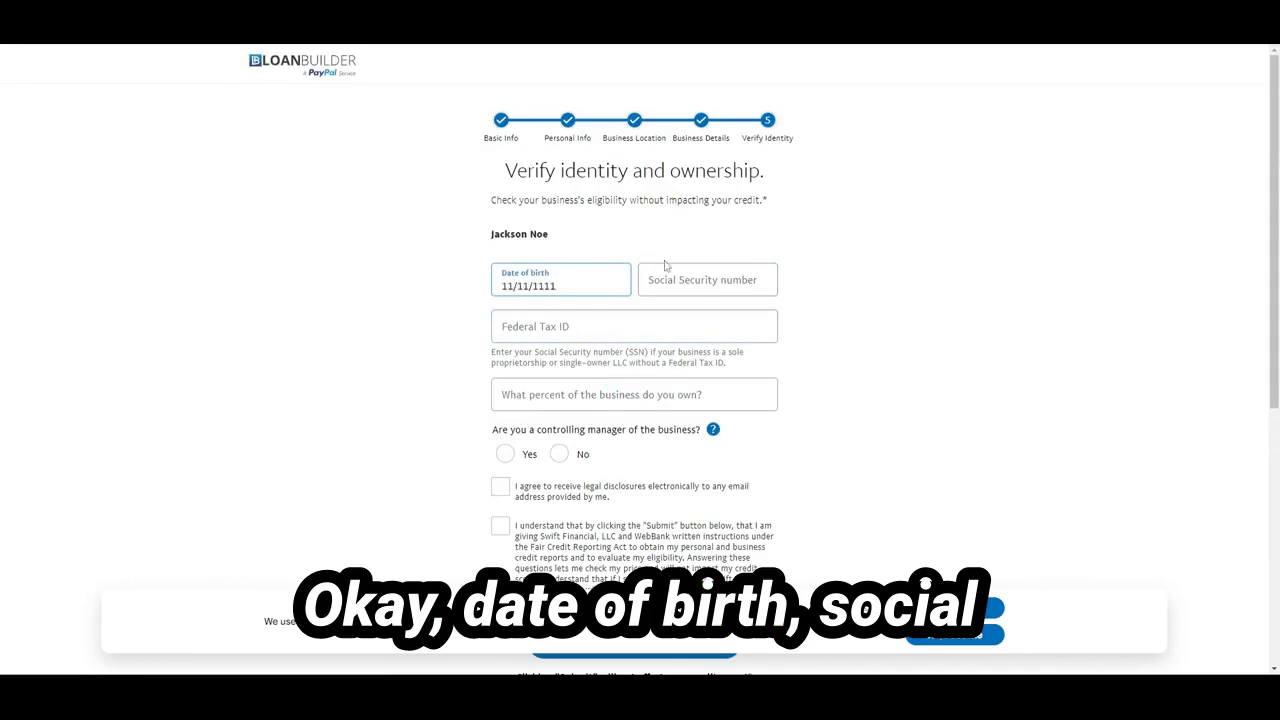
click(668, 270)
text(11111)
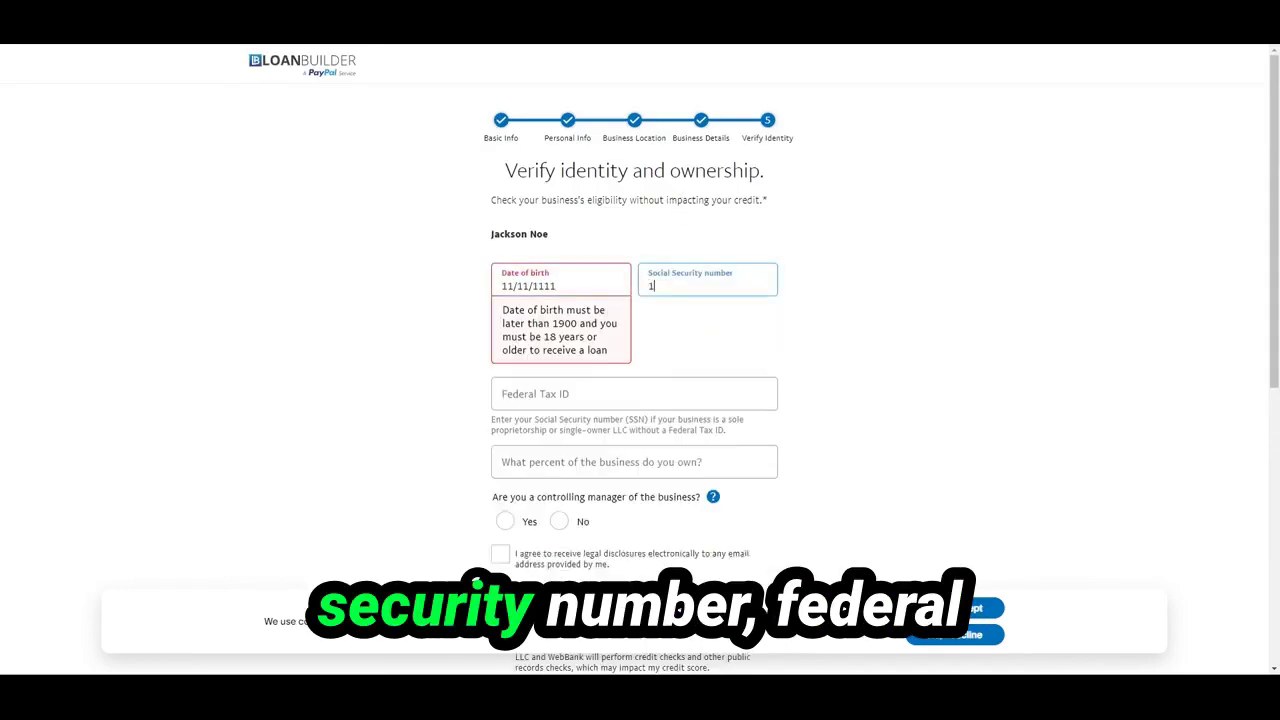
click(634, 396)
text(98-11111)
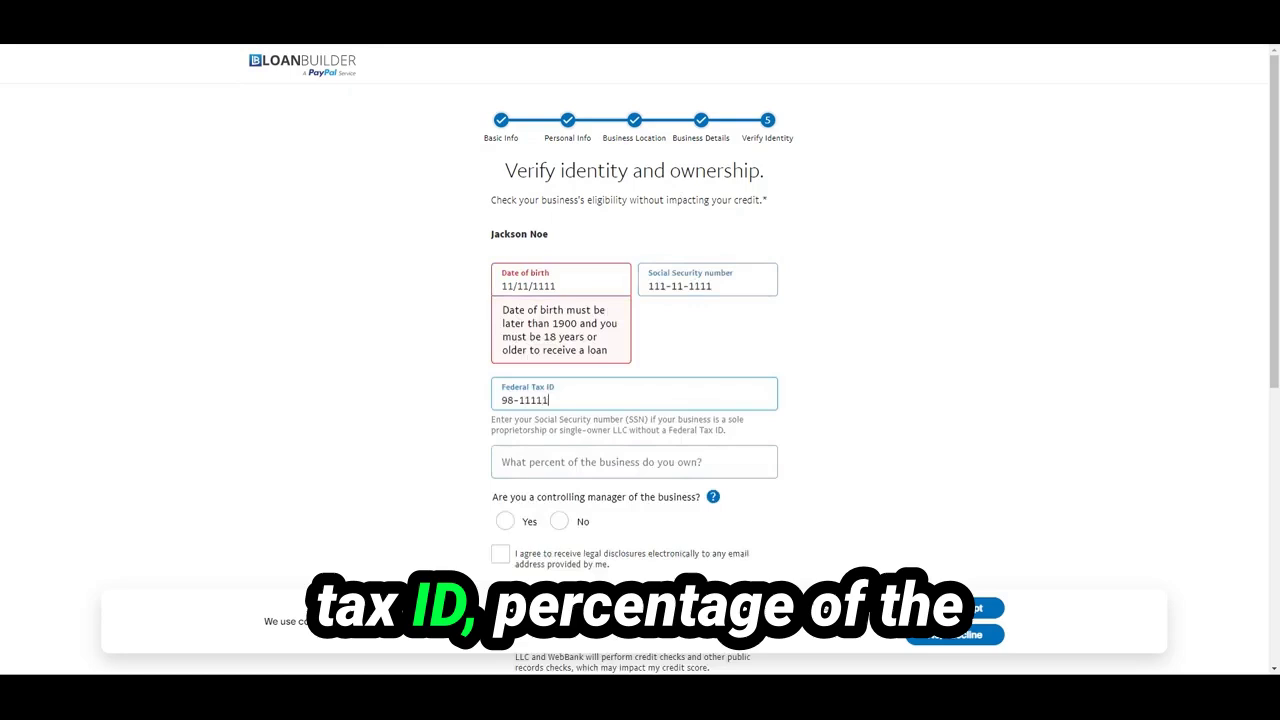
text(11)
Set ownership to 100%, answer Yes for controlling manager, and tick both consent checkboxes
text(1000)
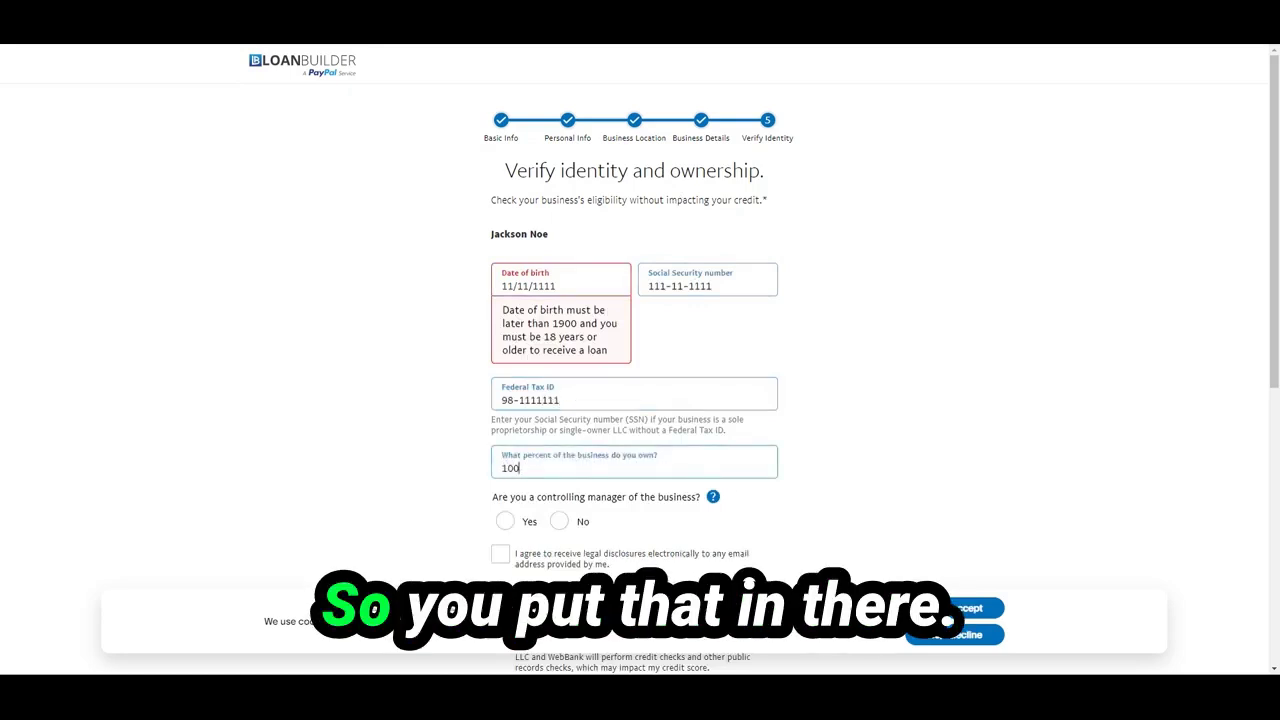
click(409, 420)
scroll(484, 387, down, 2)
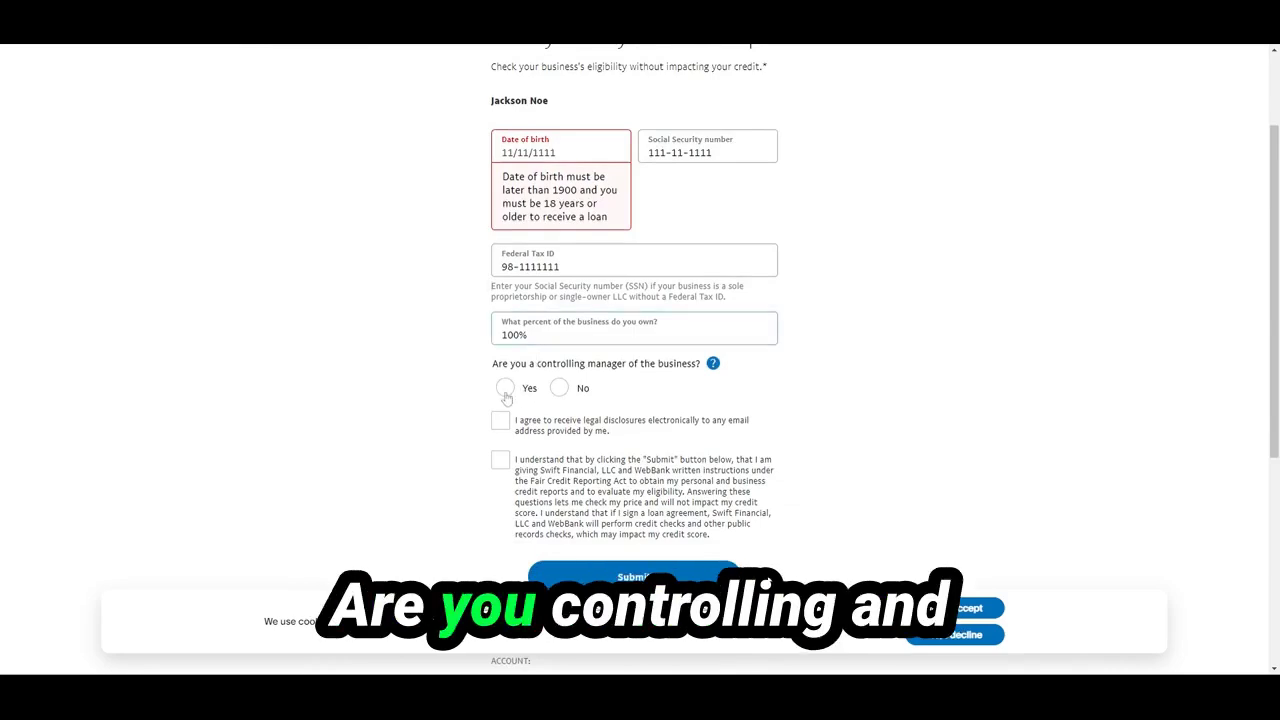
click(505, 388)
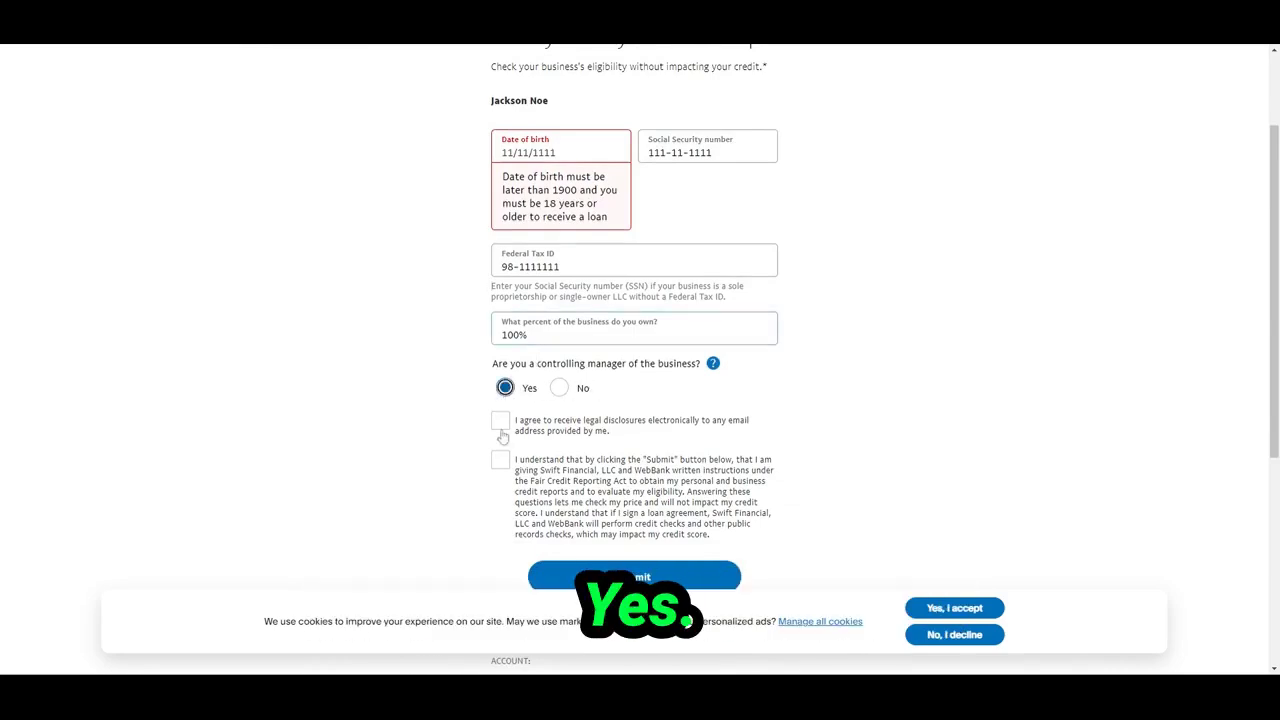
click(501, 424)
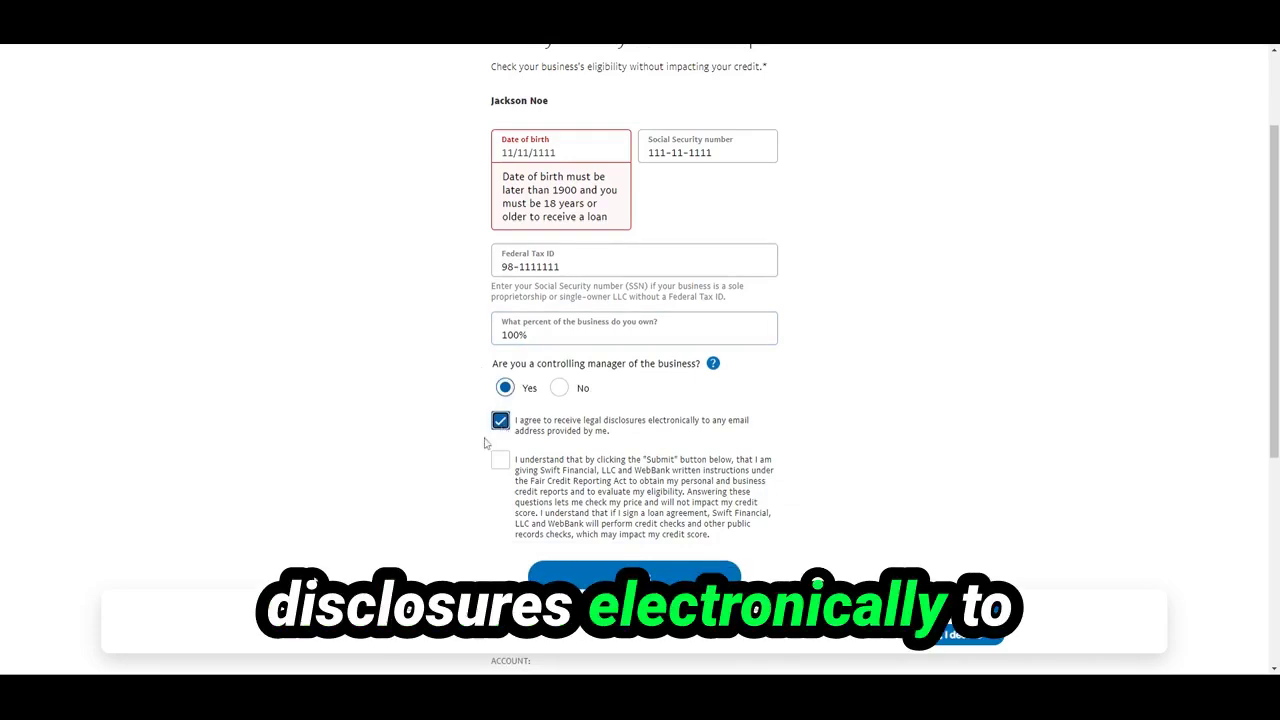
click(501, 462)
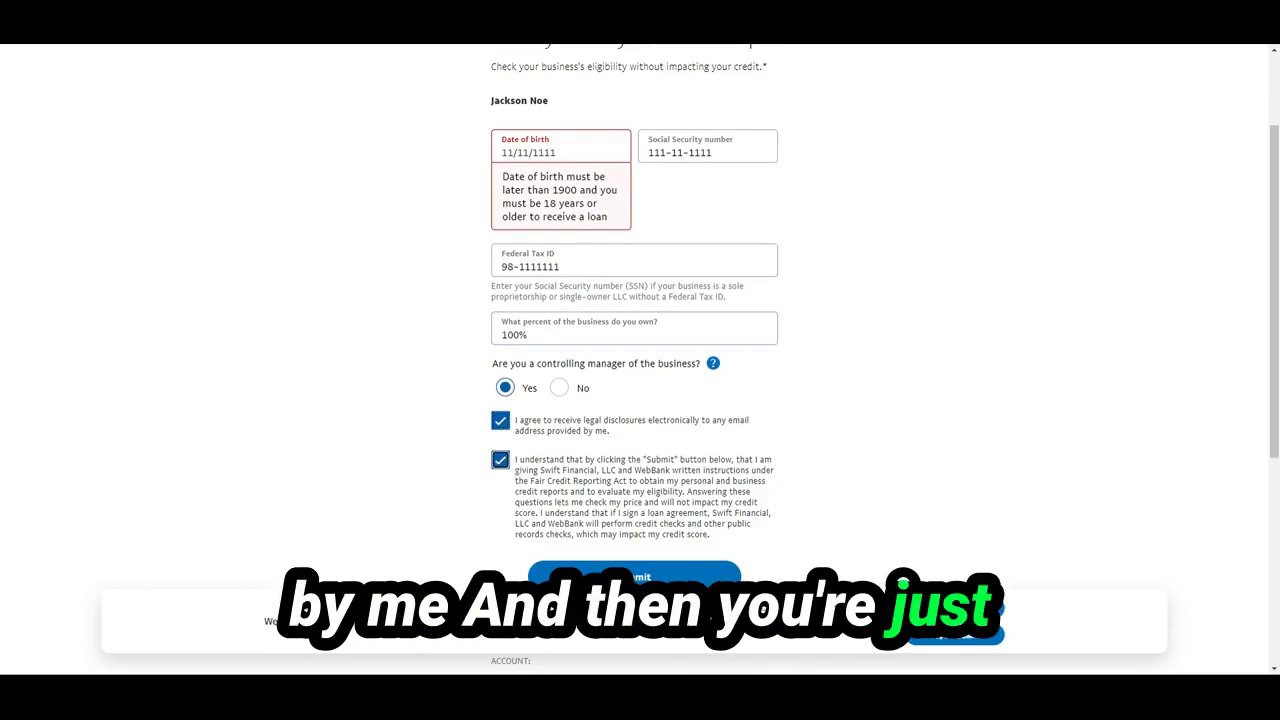
scroll(363, 457, up, 2)
scroll(371, 463, down, 3)
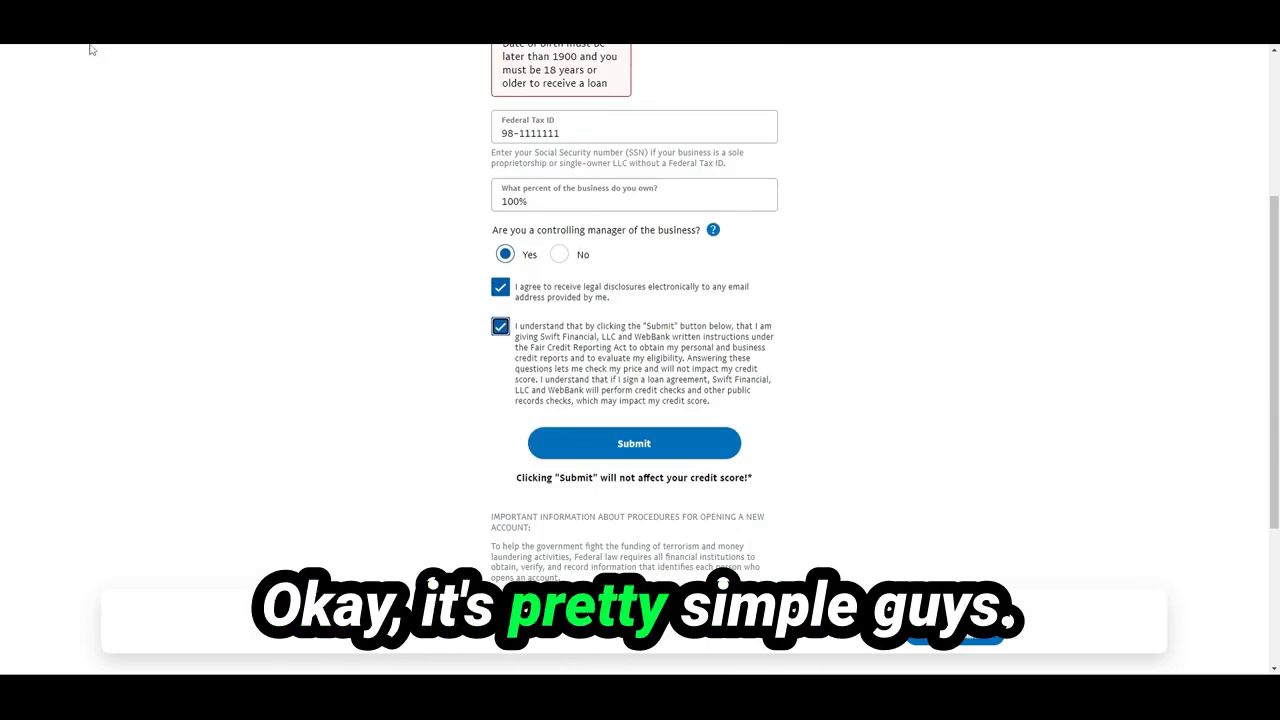
scroll(872, 322, up, 1)
scroll(872, 322, down, 1)
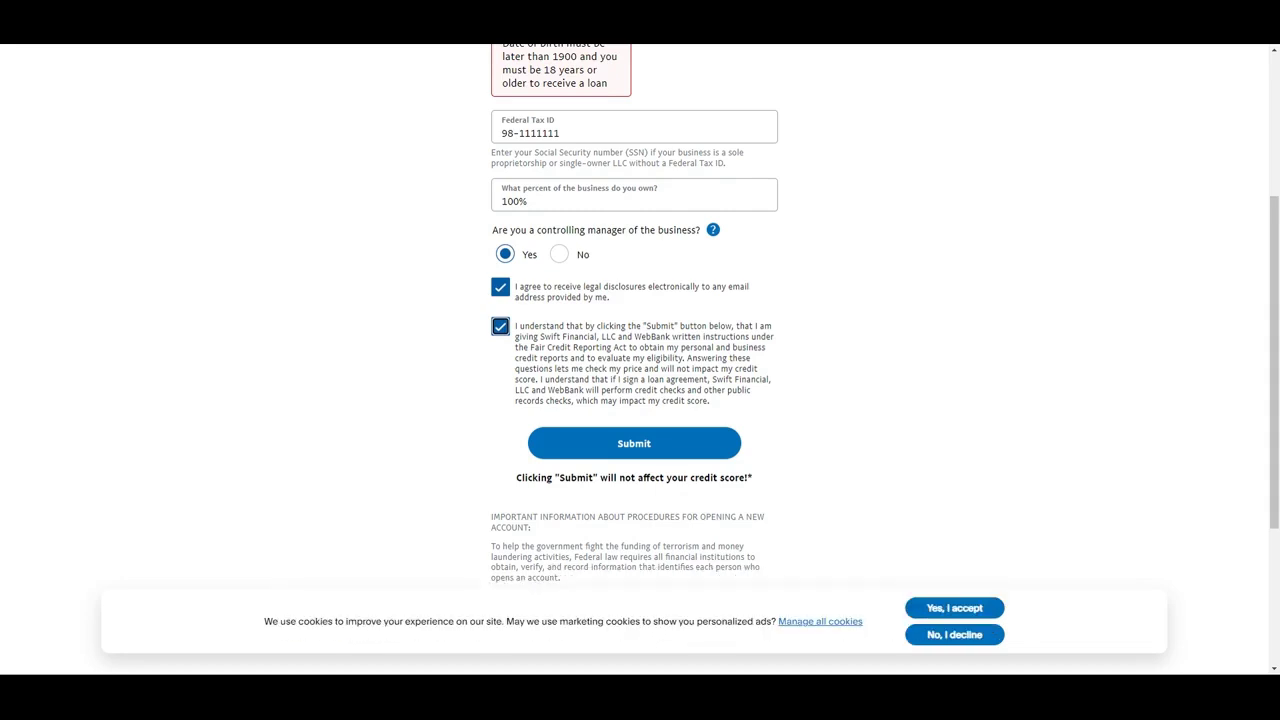
scroll(349, 440, up, 3)
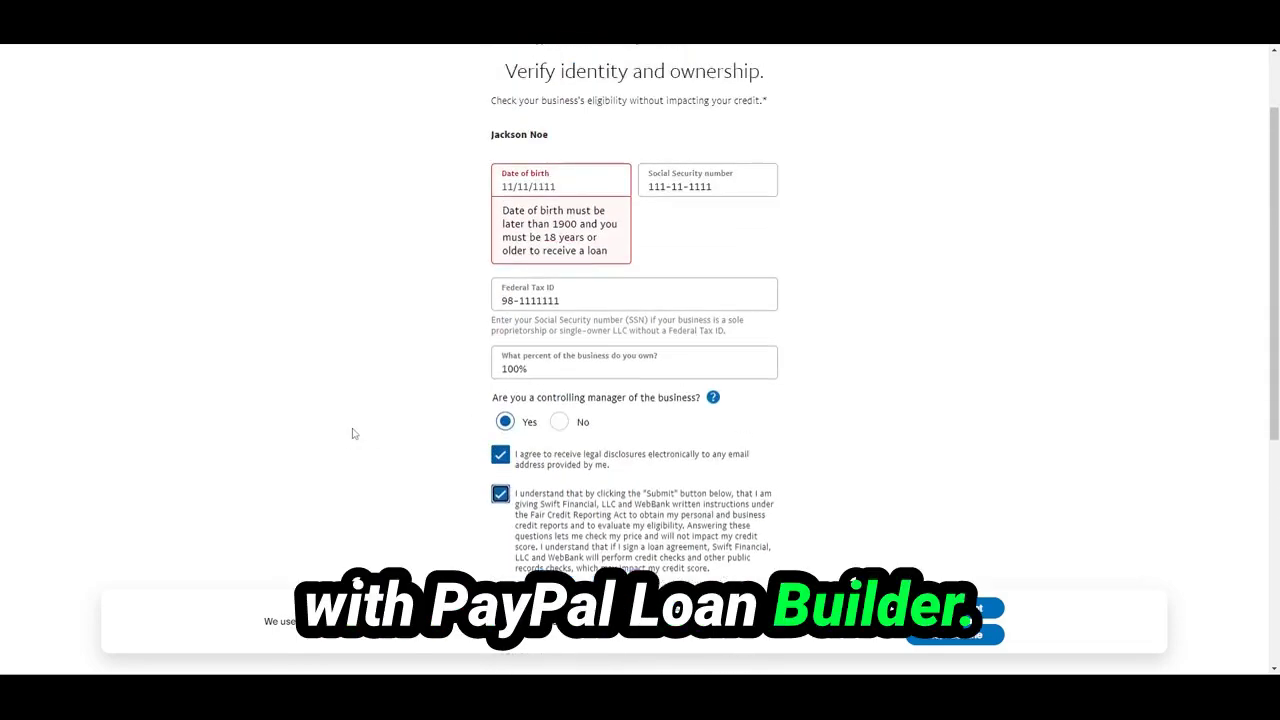
scroll(349, 435, down, 2)
scroll(349, 446, down, 1)
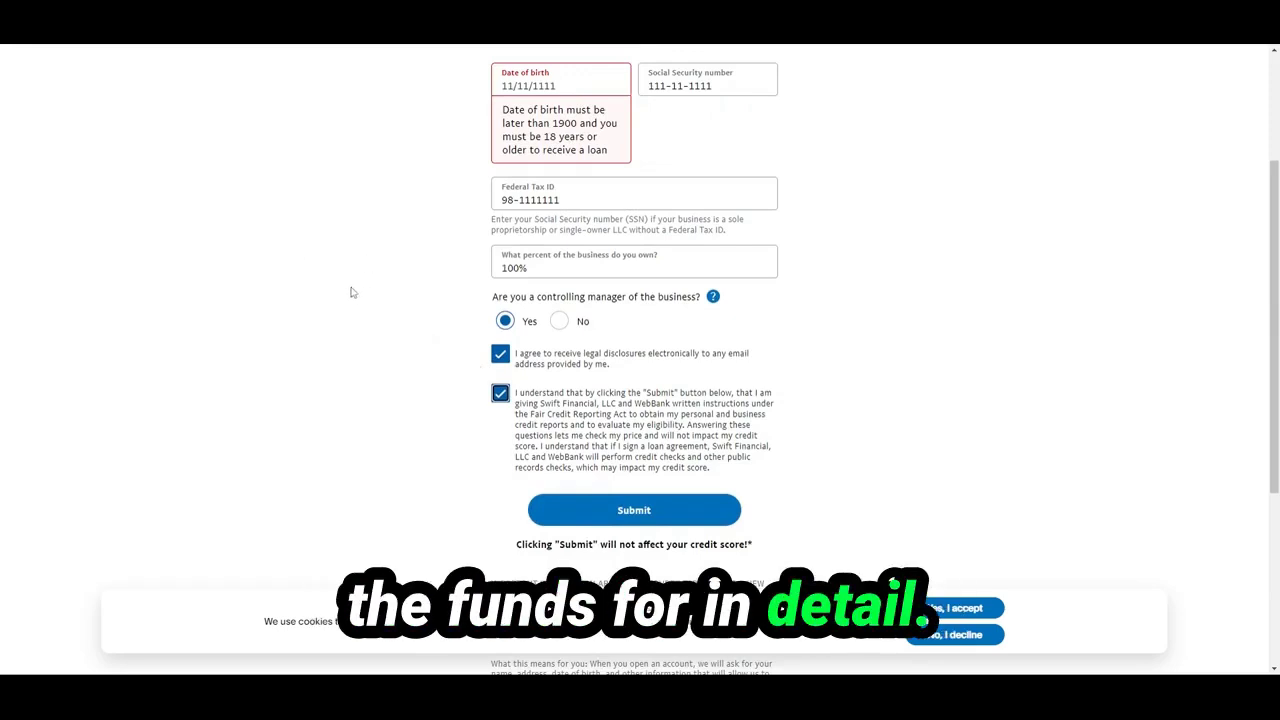
scroll(420, 237, up, 1)
scroll(420, 237, up, 2)
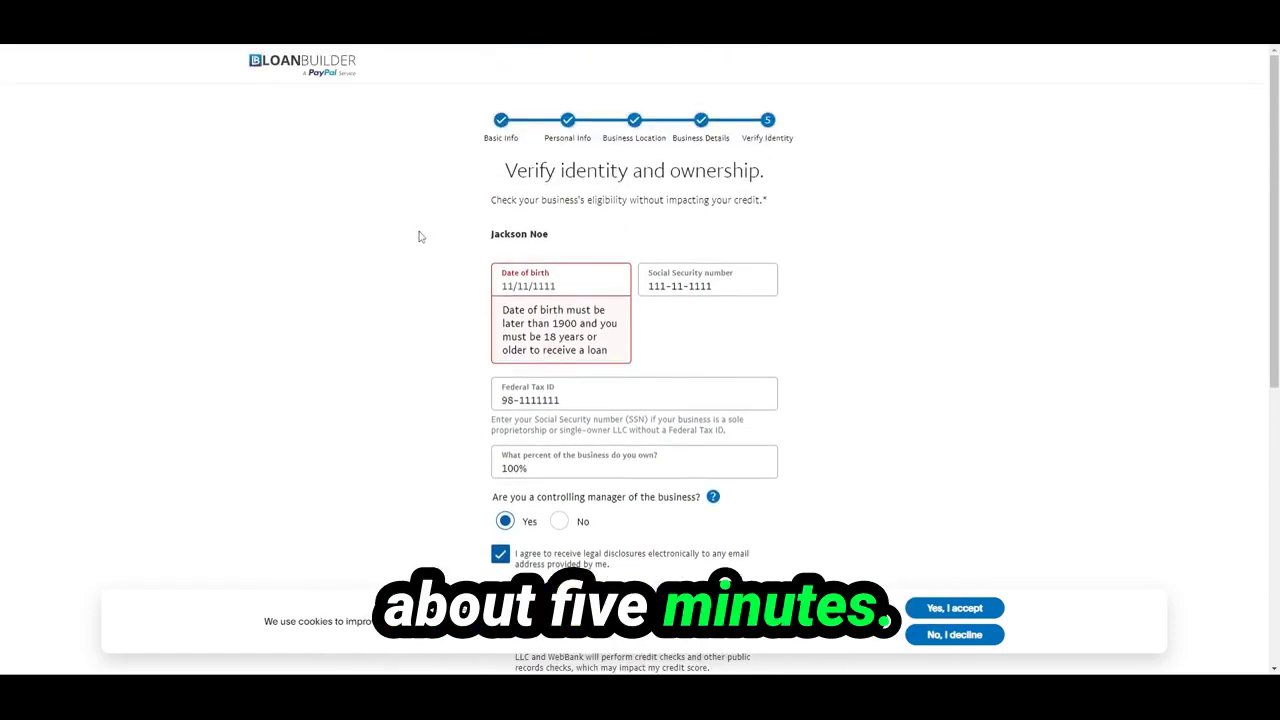